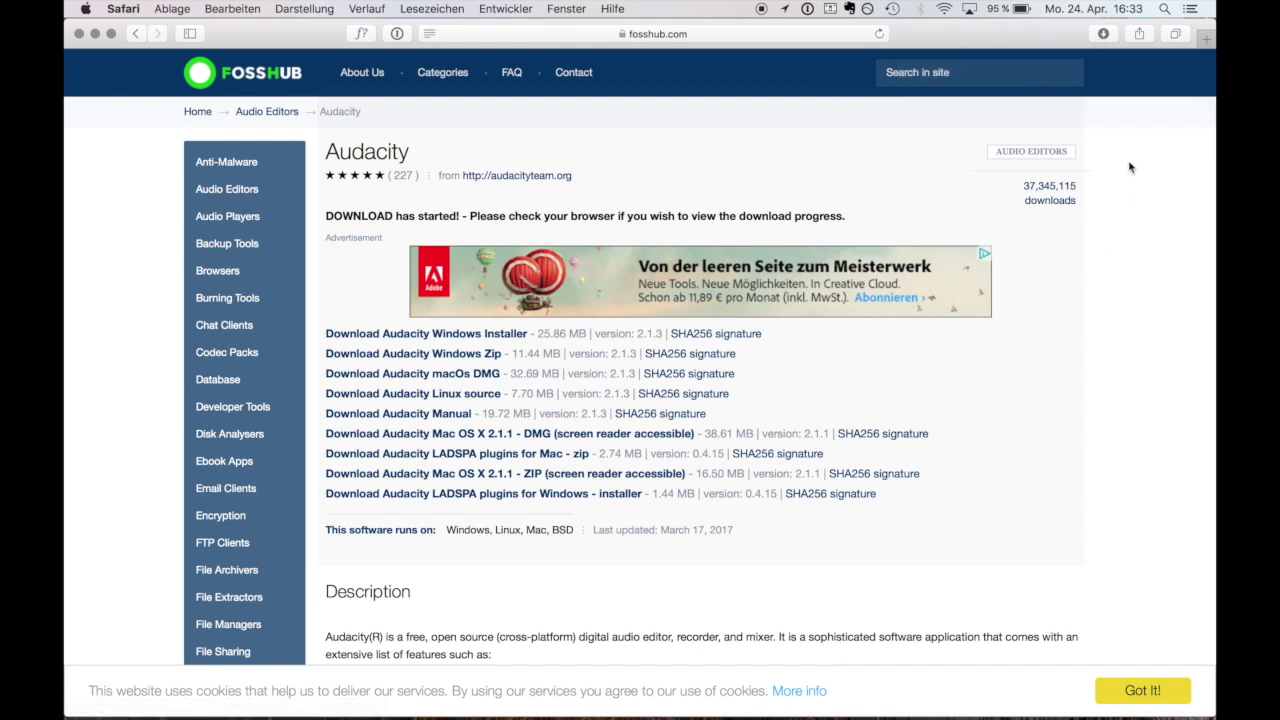
Open the downloaded audacity-macos-2.1.3.dmg disk image and bring its installation icons into view.
click(1103, 34)
click(1045, 100)
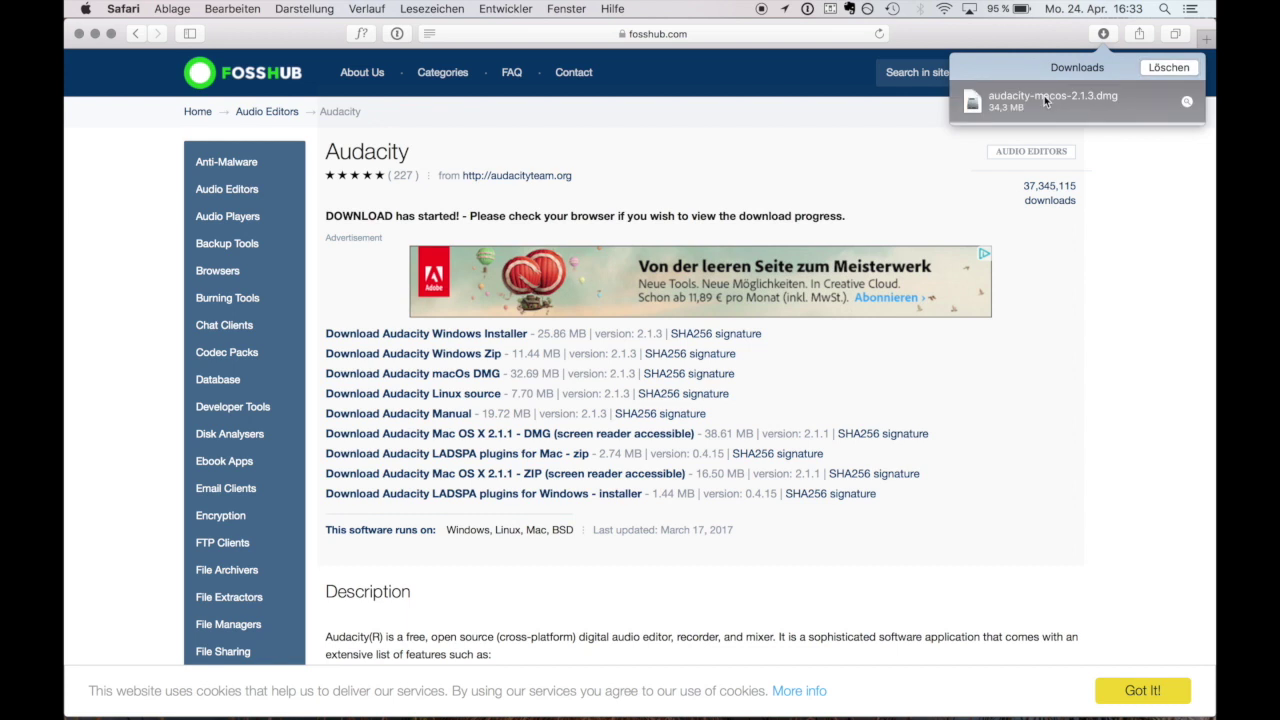
double_click(1045, 100)
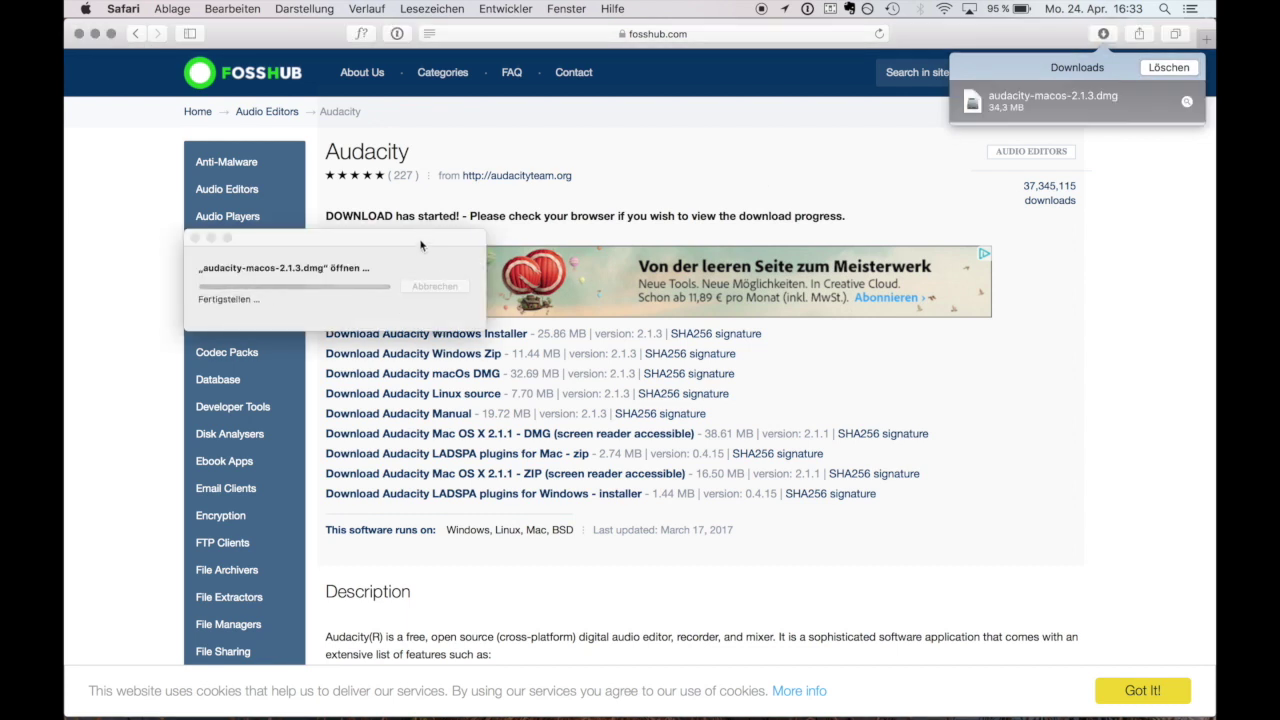
scroll(629, 258, down, 2)
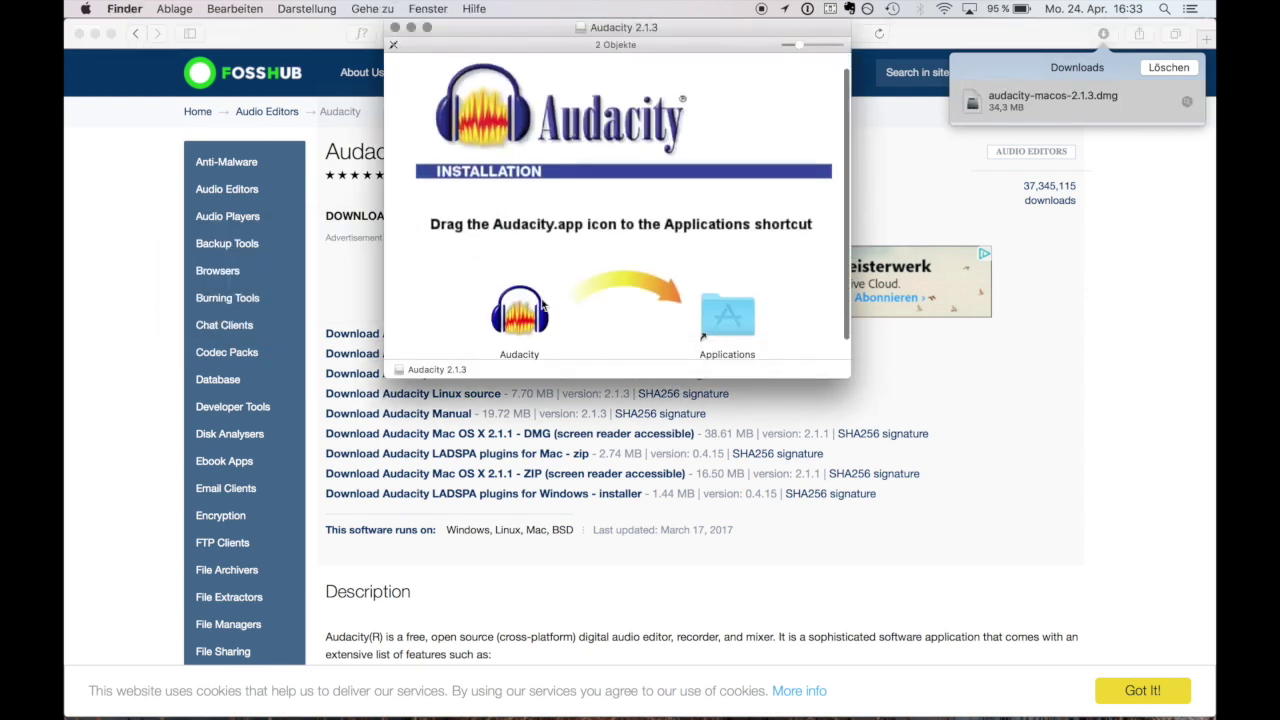
Copy Audacity into the Applications folder, replacing the existing copy, and close the installer window.
drag(520, 290, 711, 293)
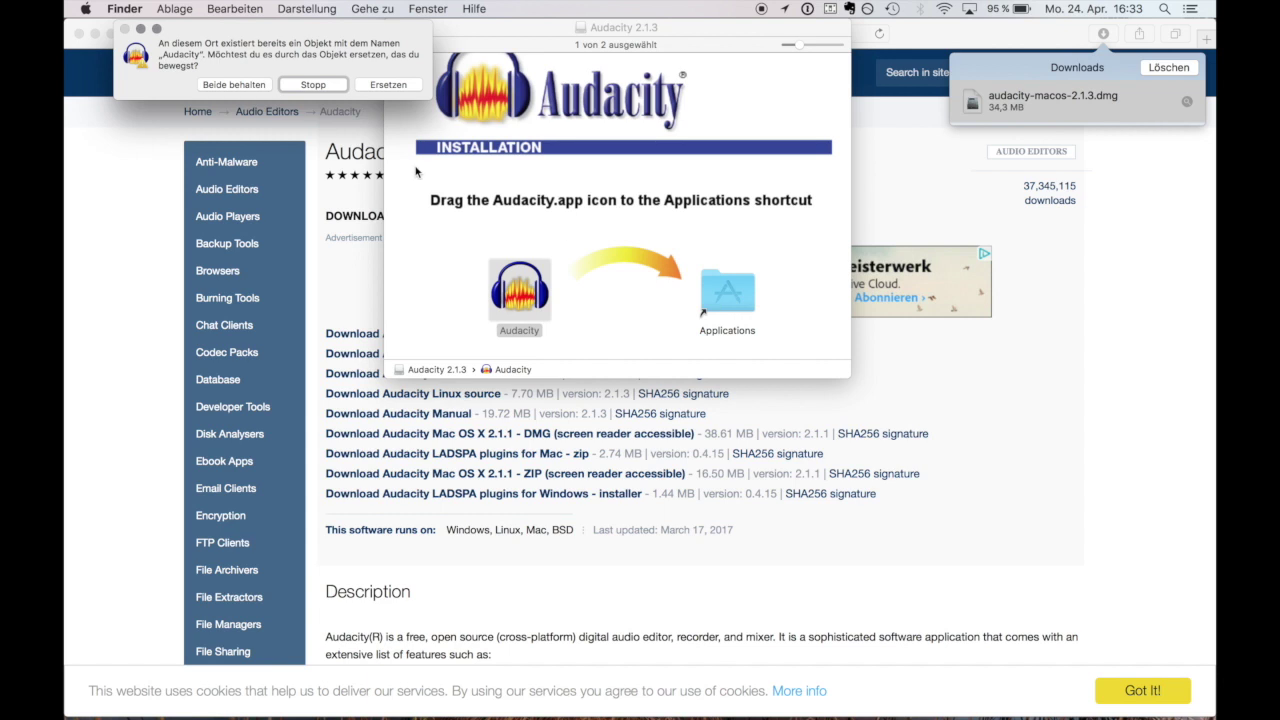
click(380, 84)
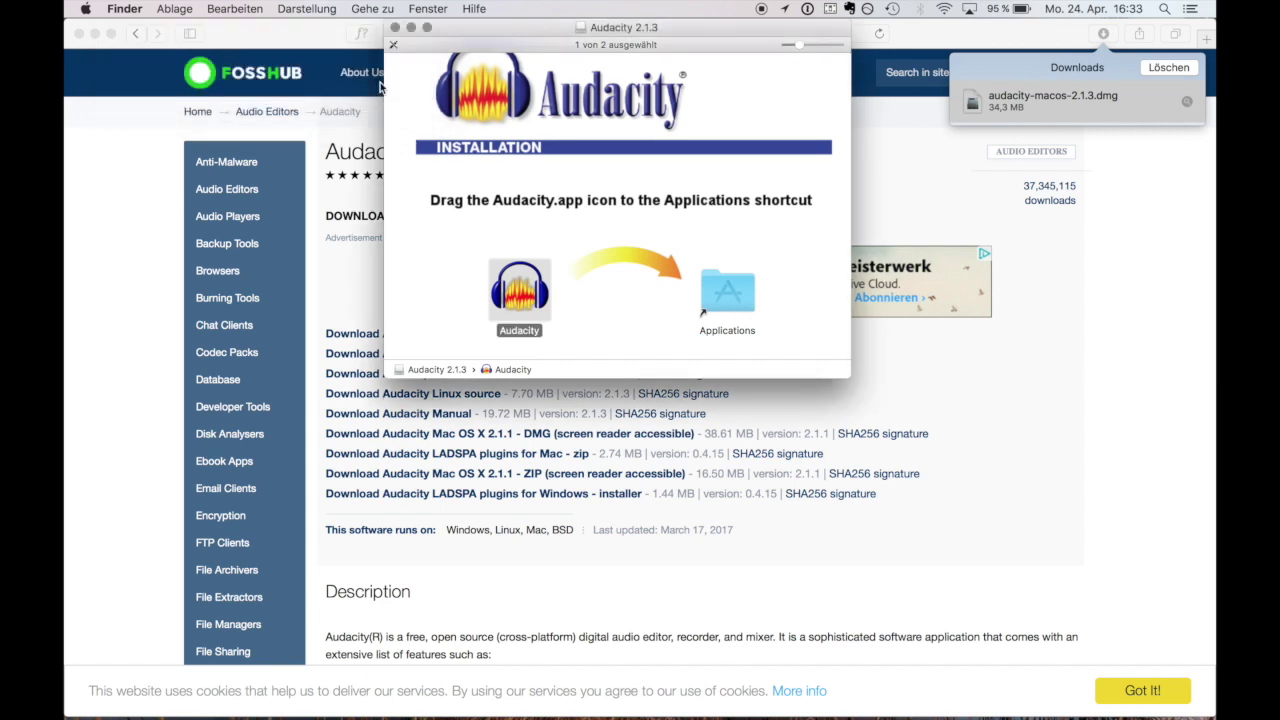
click(396, 29)
click(993, 36)
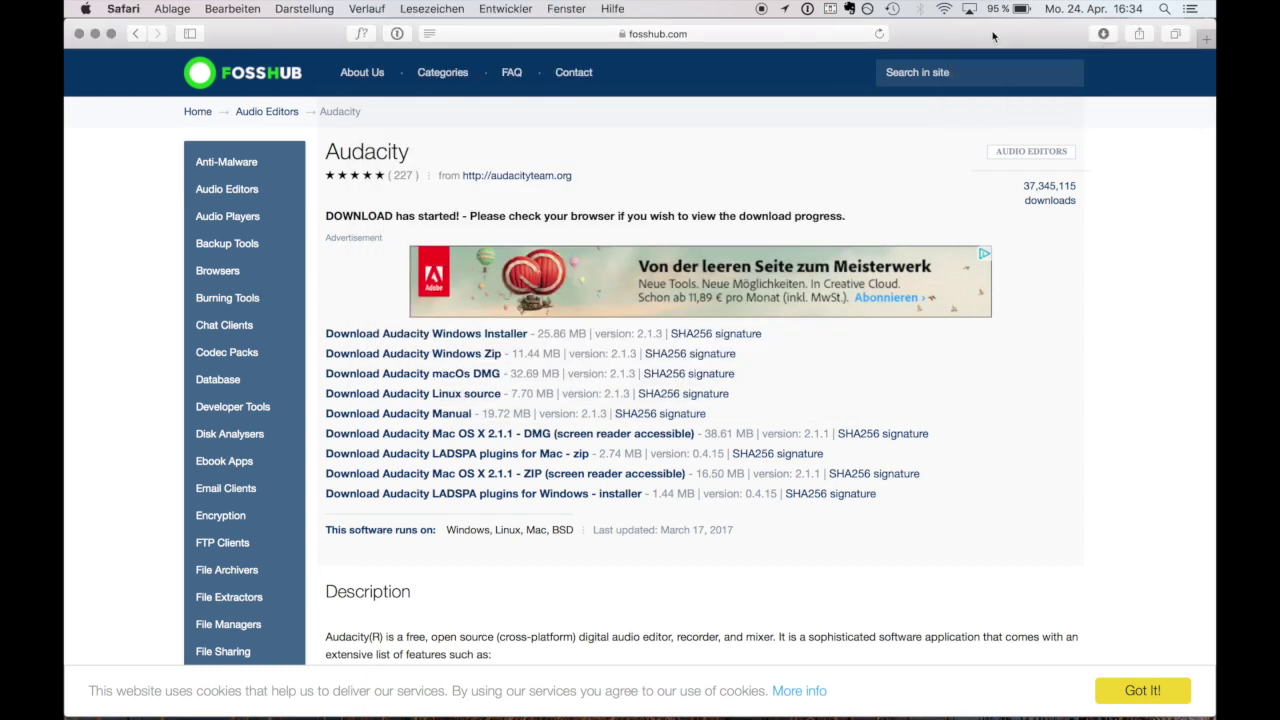
Search the Mac for "audacity" and launch the Audacity application.
key(super+space)
text(audacity)
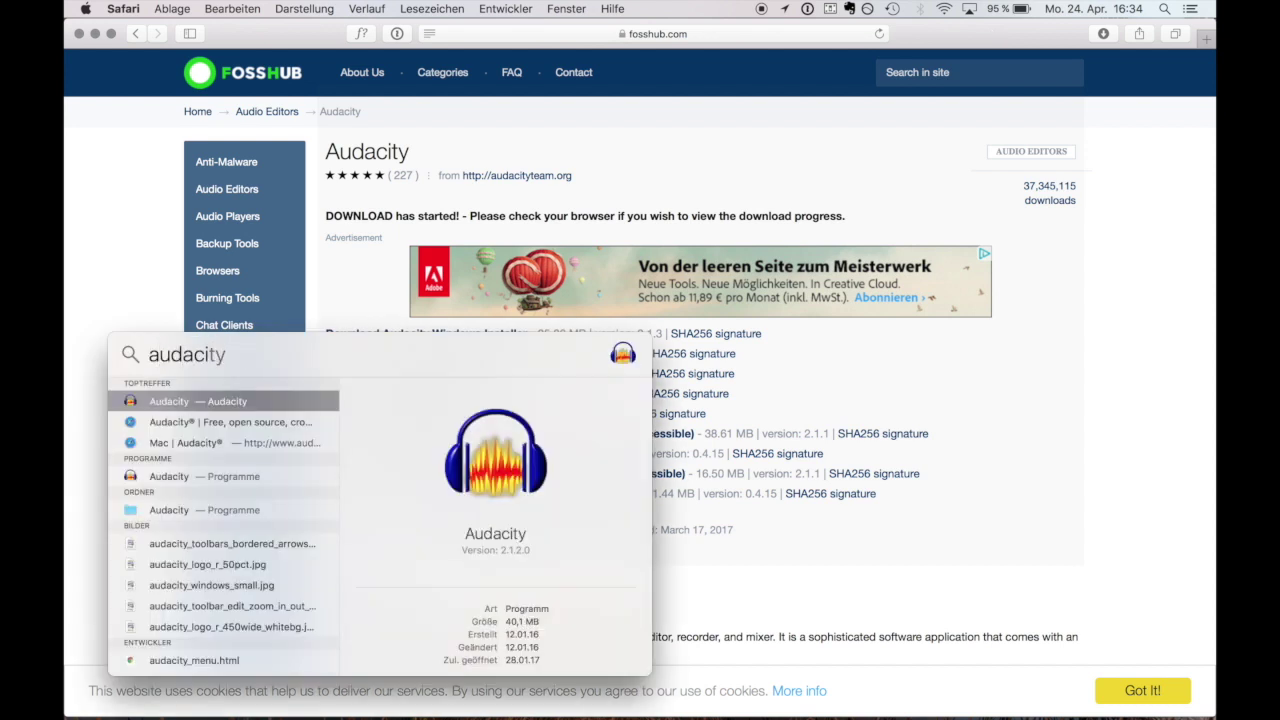
key(Return)
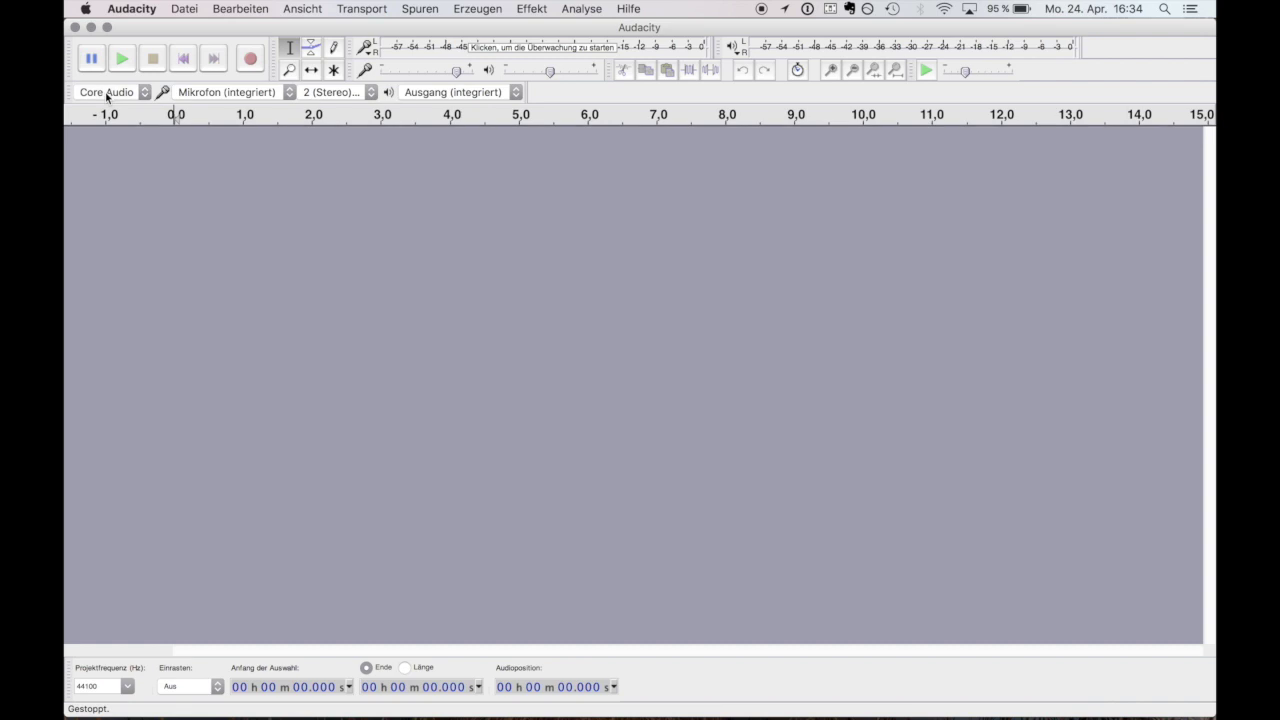
Choose the built-in microphone as recording device with 1 (Mono) recording channel, and check the available output devices.
click(246, 92)
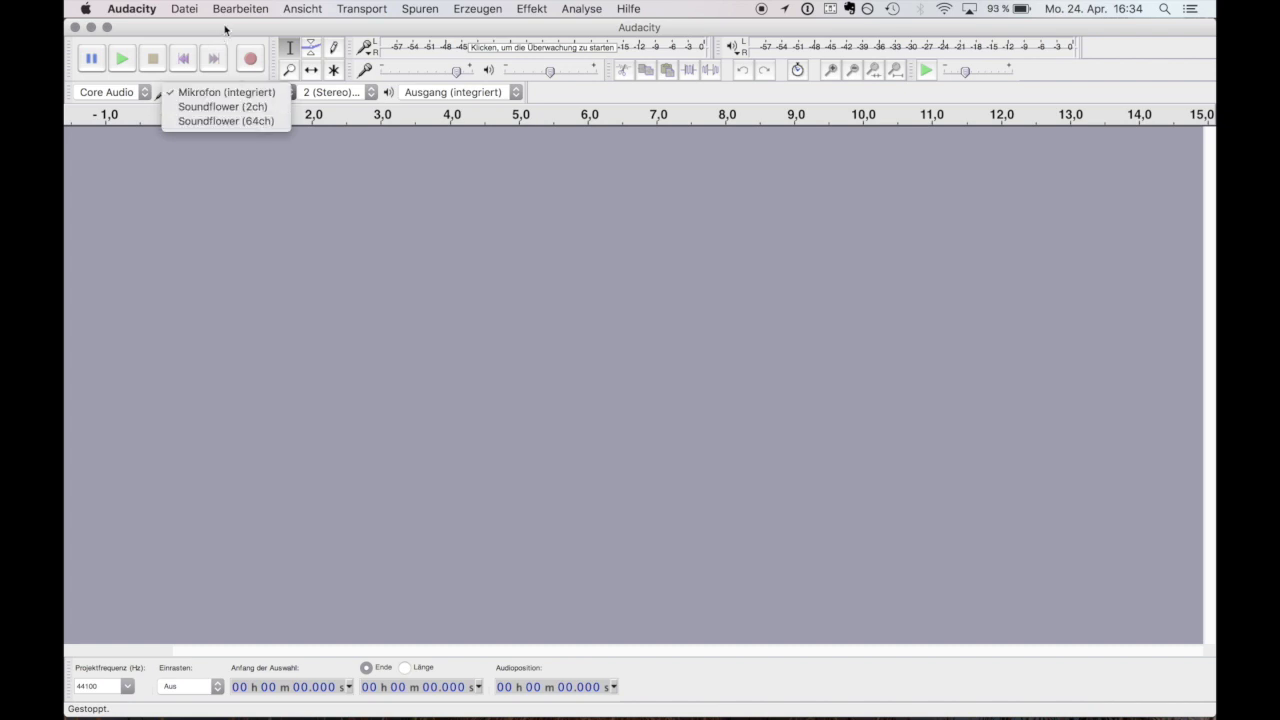
click(210, 92)
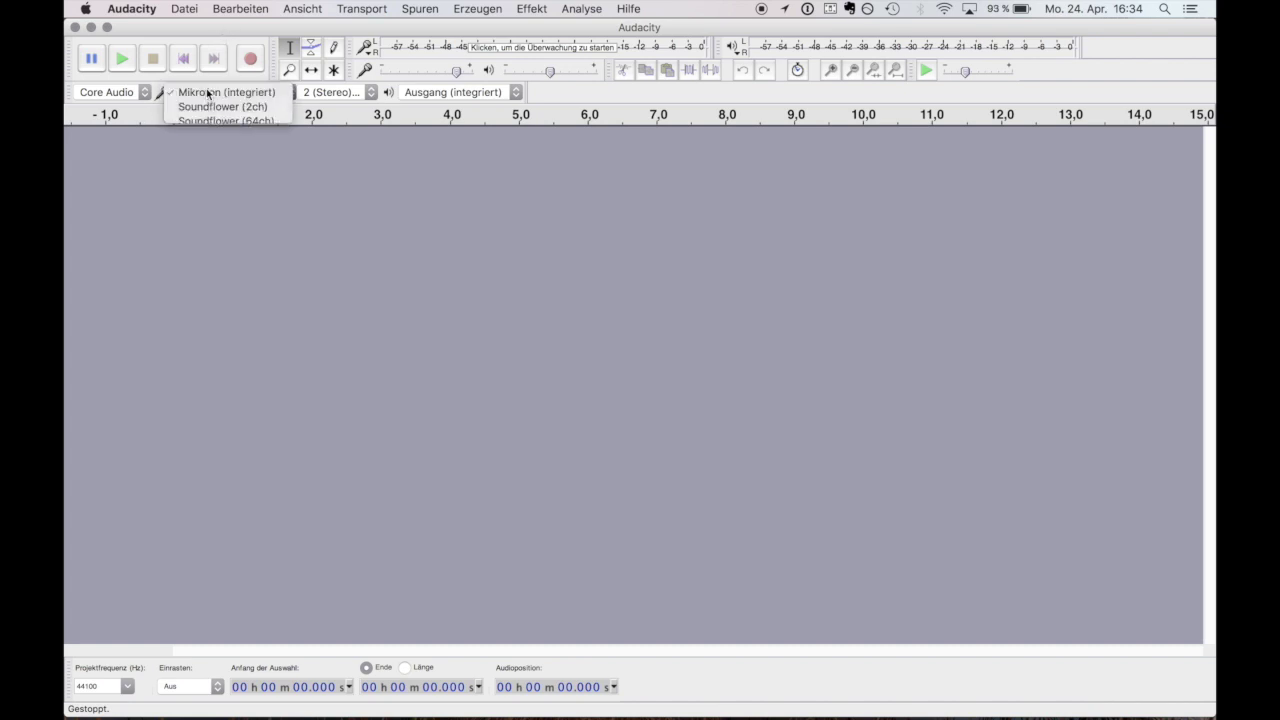
click(347, 104)
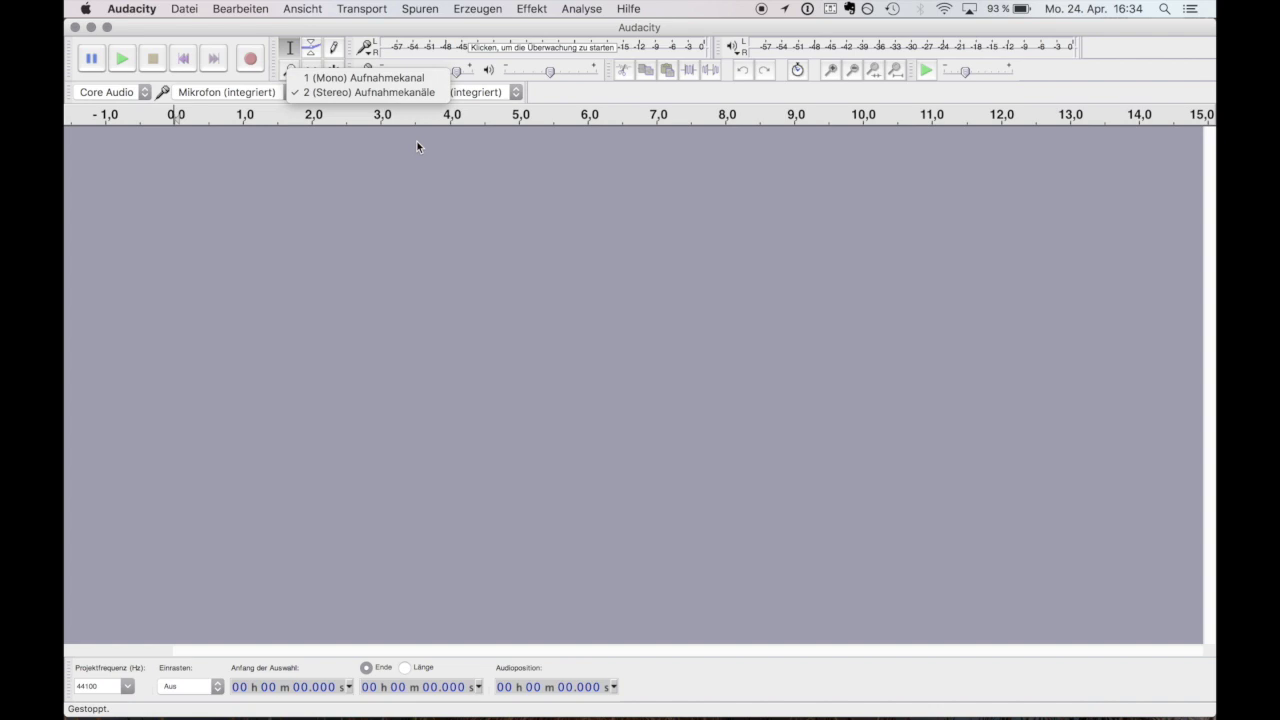
click(384, 80)
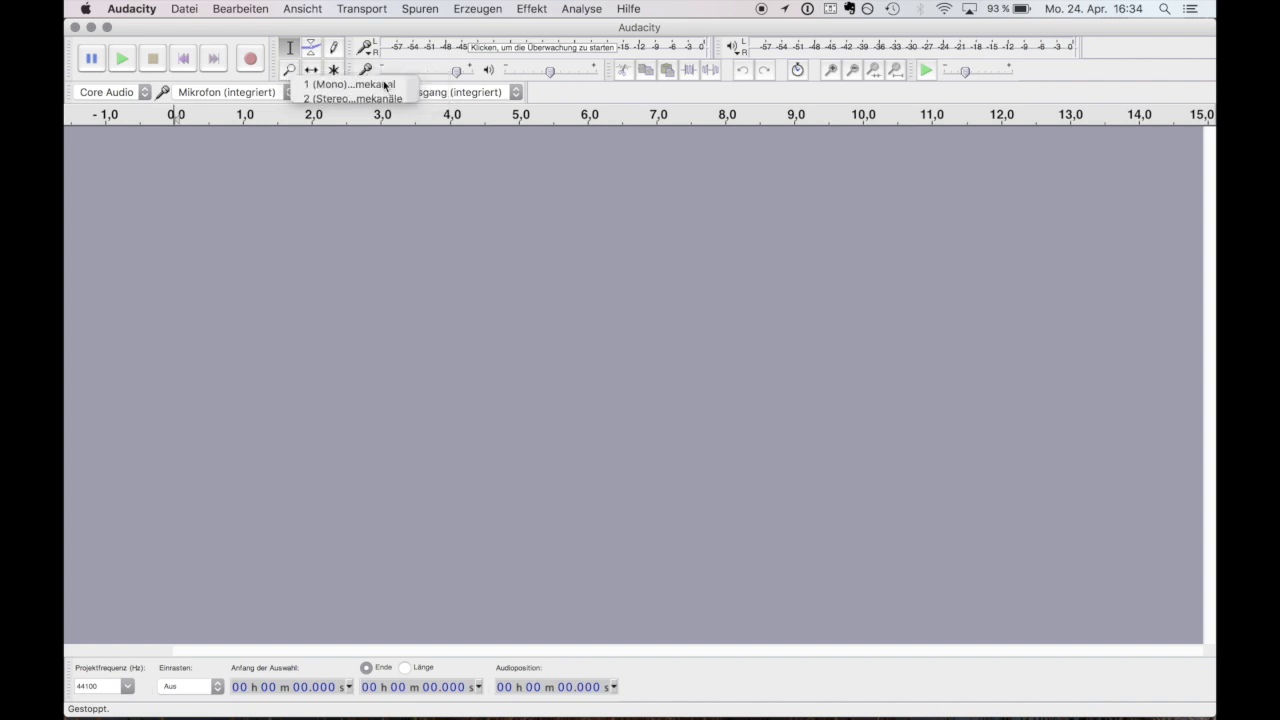
click(479, 96)
click(653, 202)
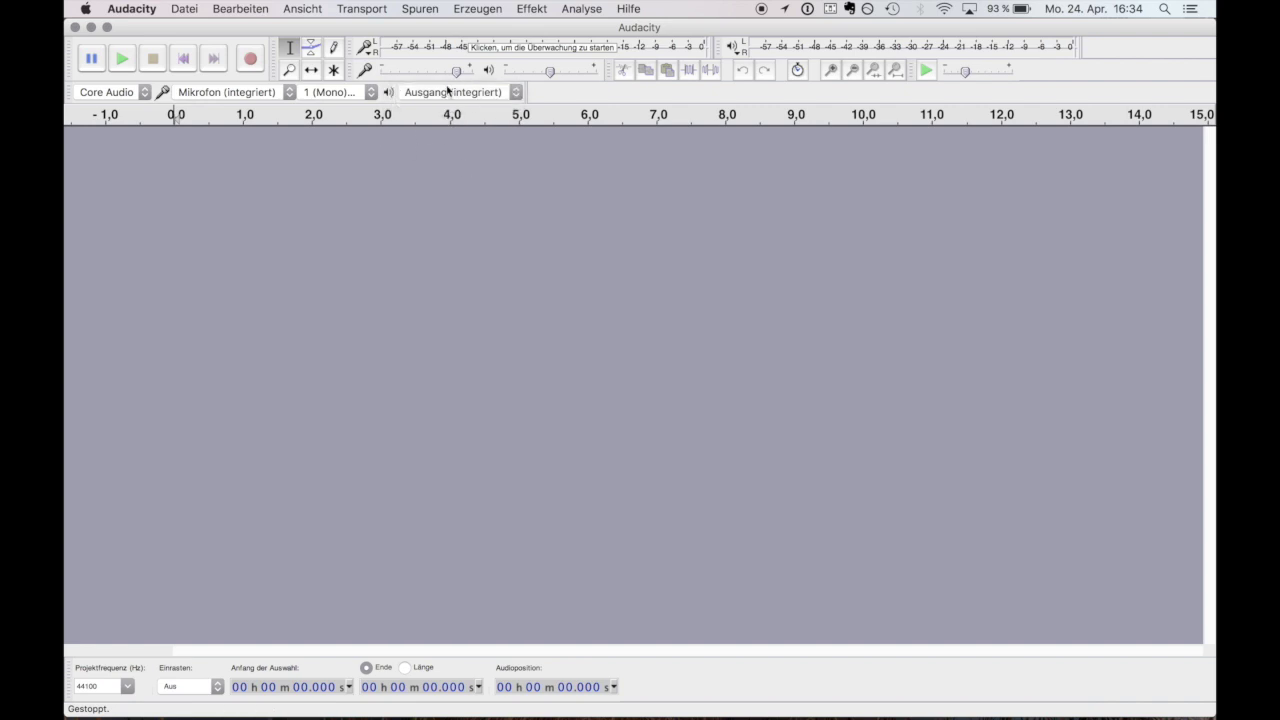
Start monitoring the input level and record a spoken mono track about 19.6 seconds long.
click(513, 58)
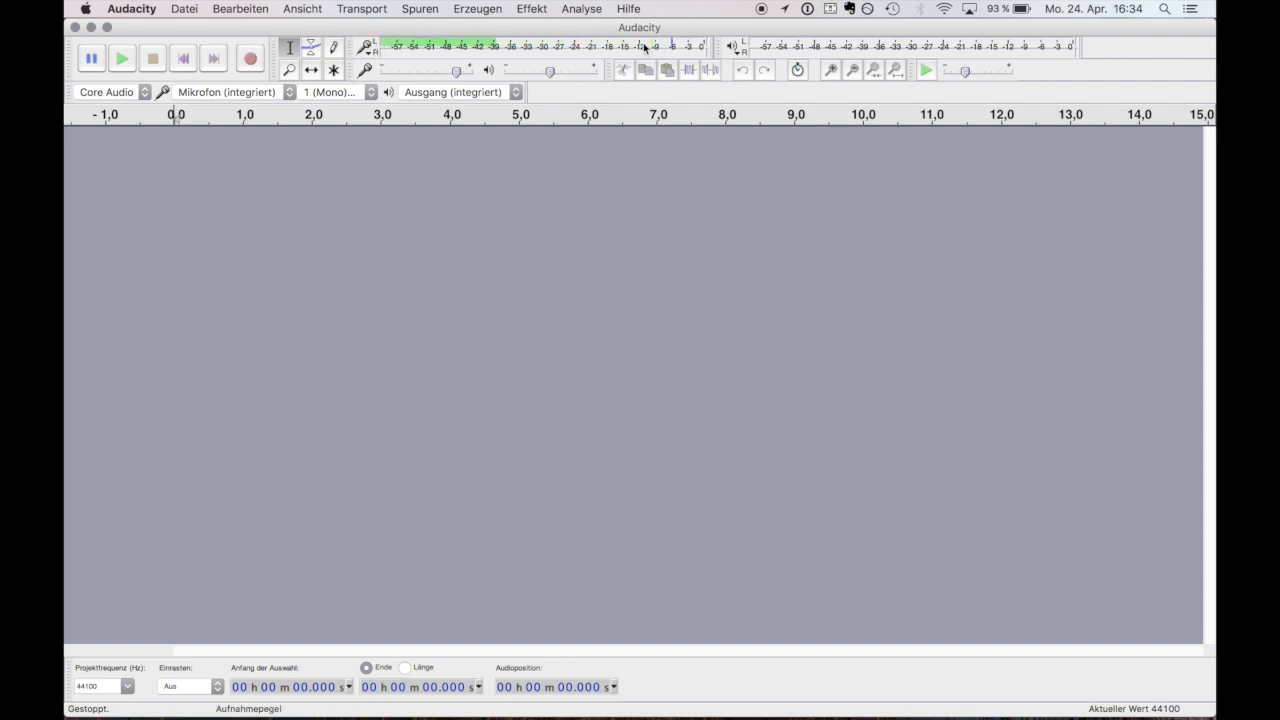
click(250, 61)
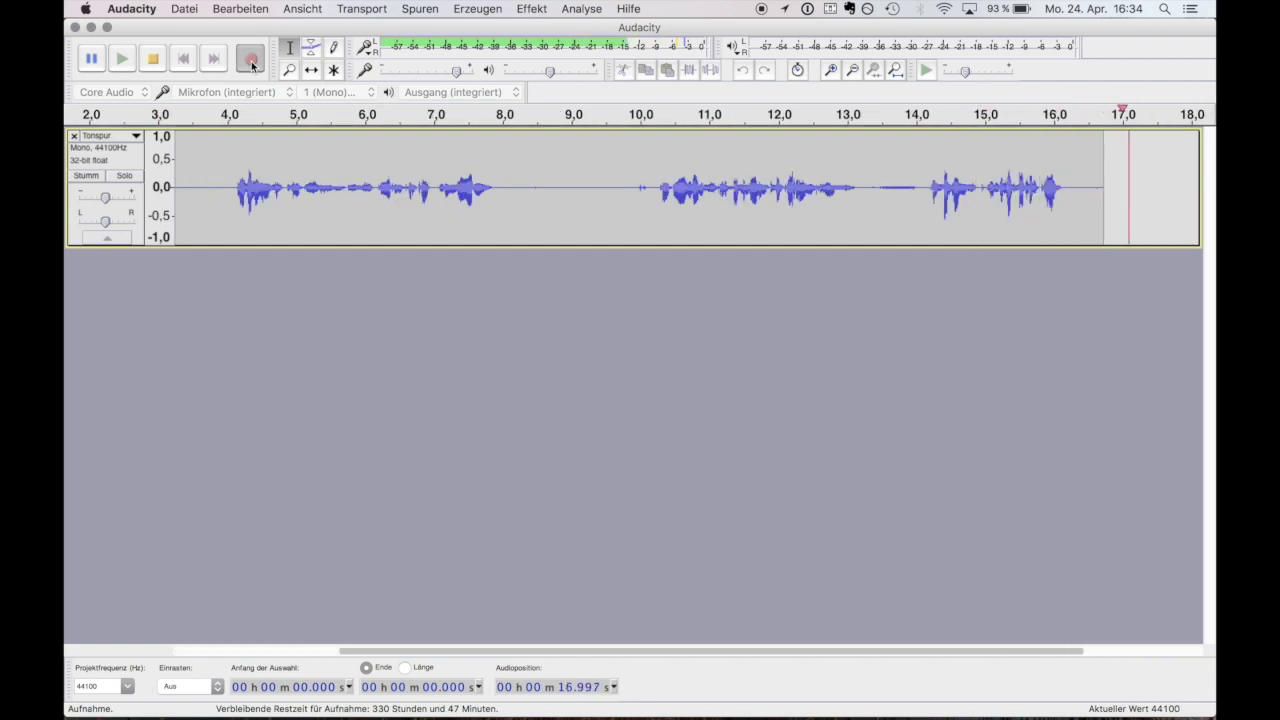
click(152, 59)
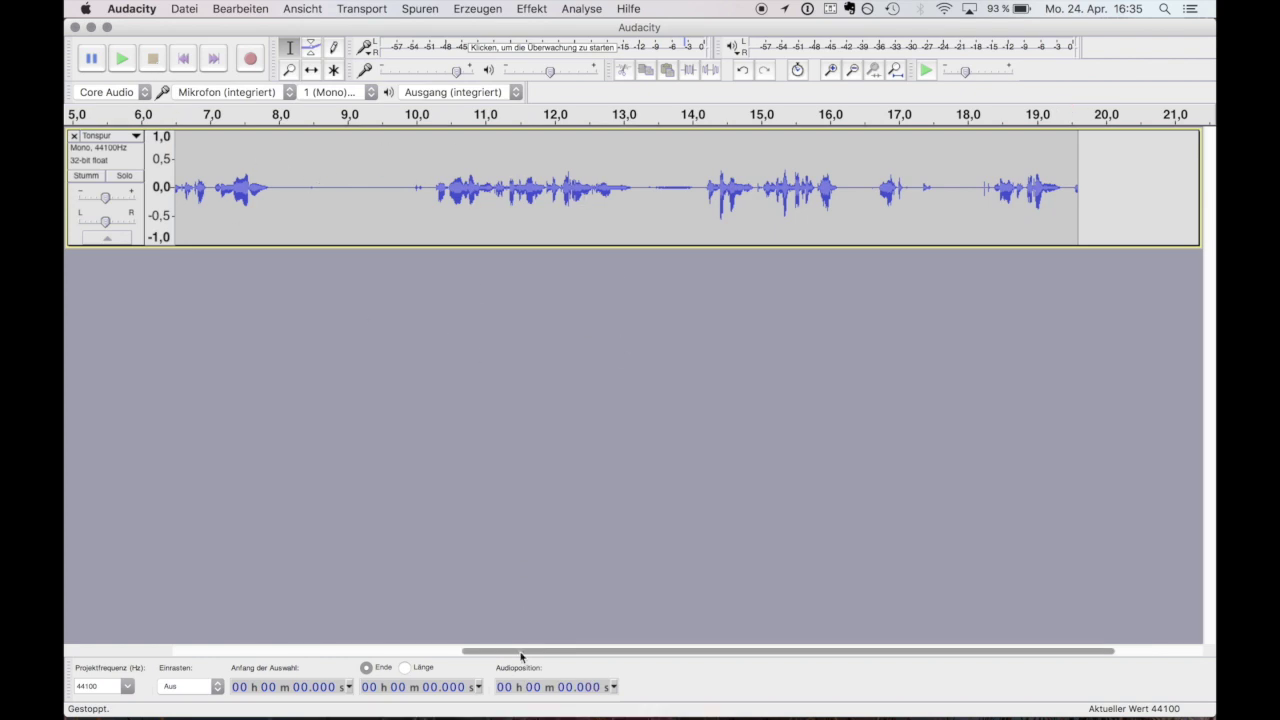
click(449, 651)
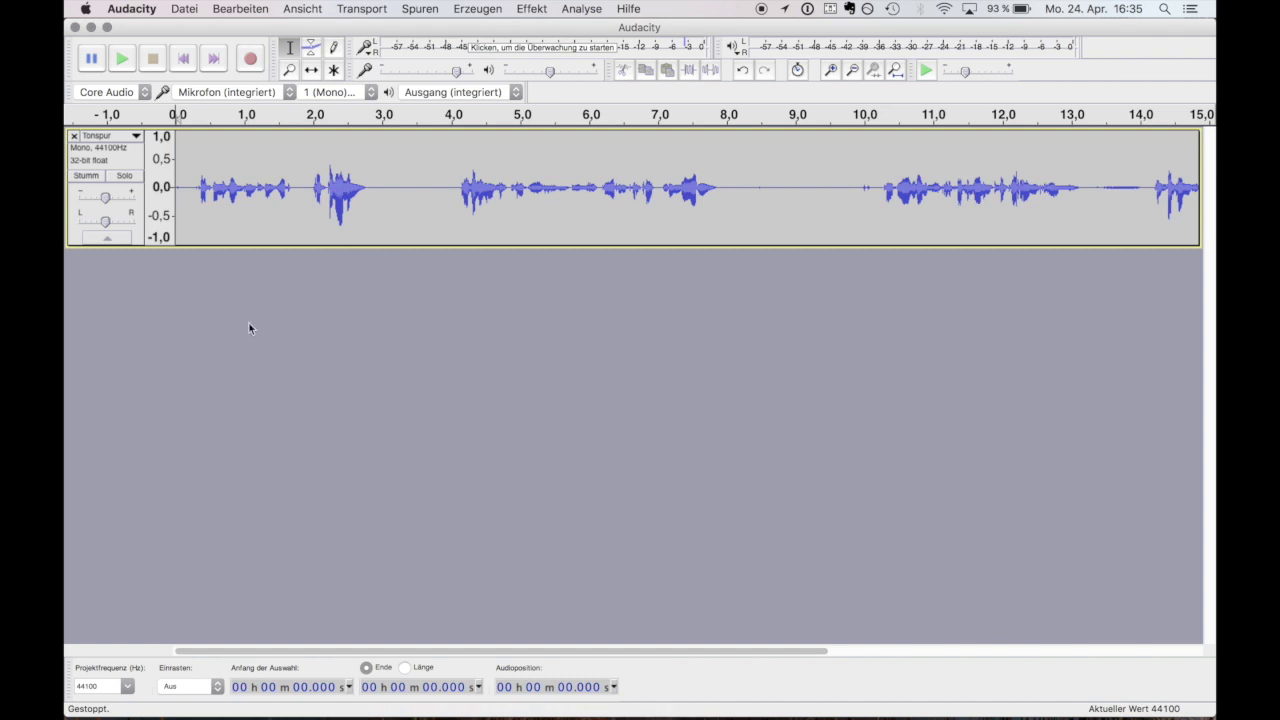
Import the audio file 2 Funke.mp3 from the Bounces folder as a second track.
click(180, 8)
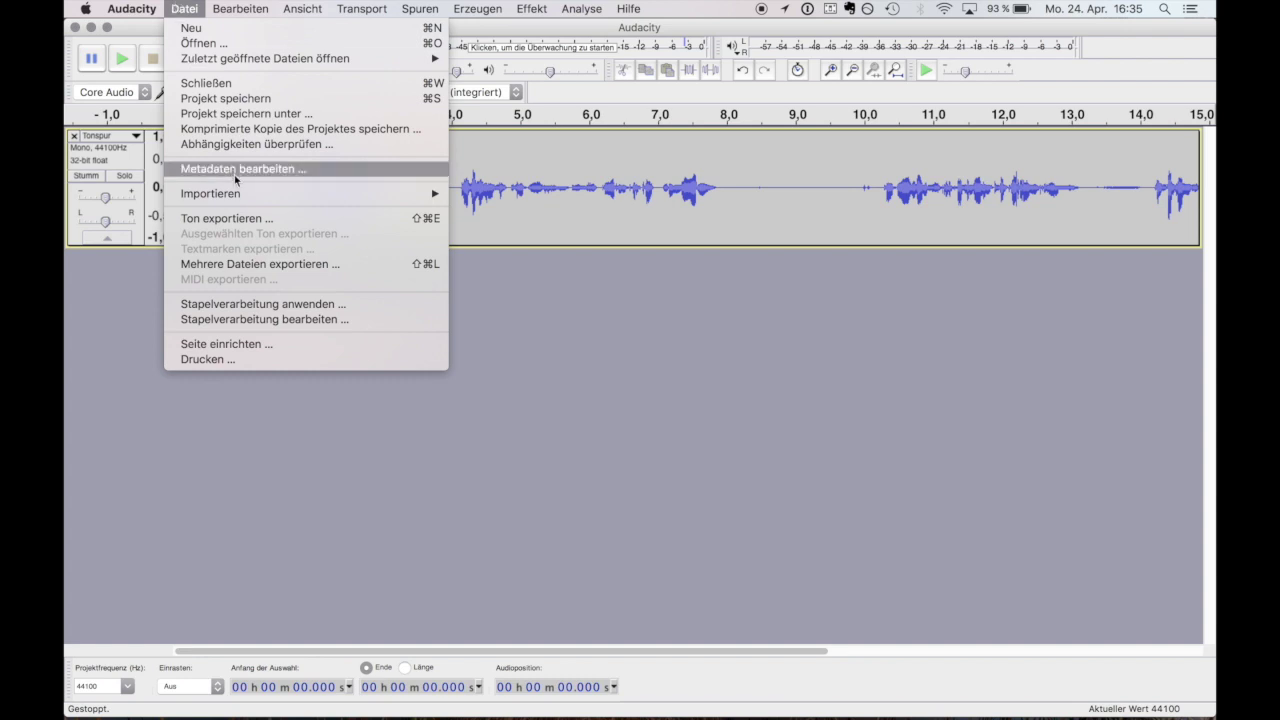
mouse_move(245, 196)
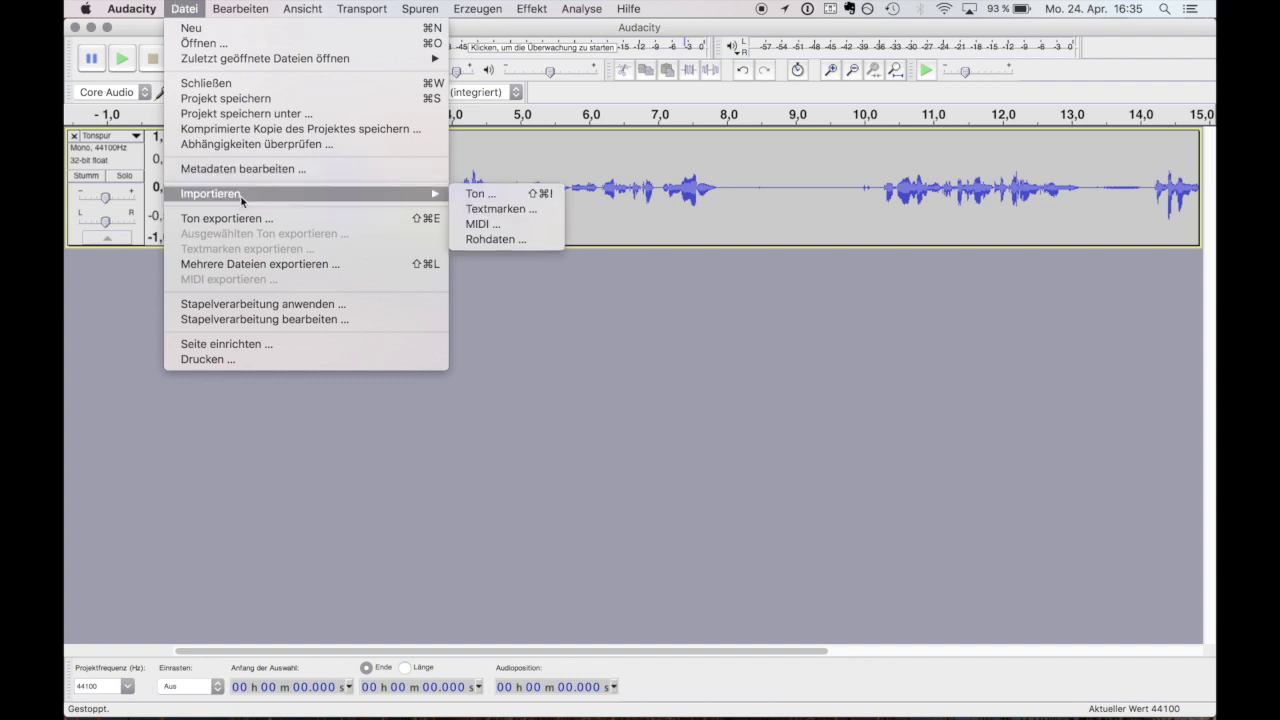
click(532, 197)
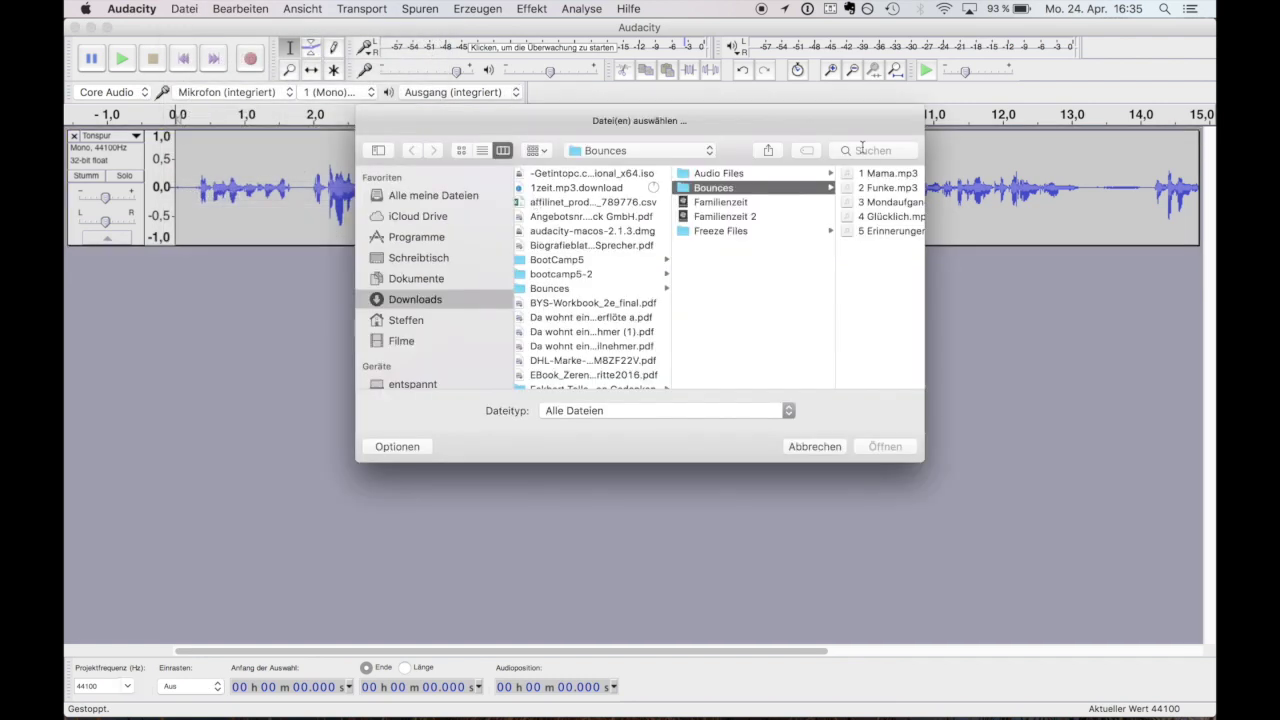
click(899, 188)
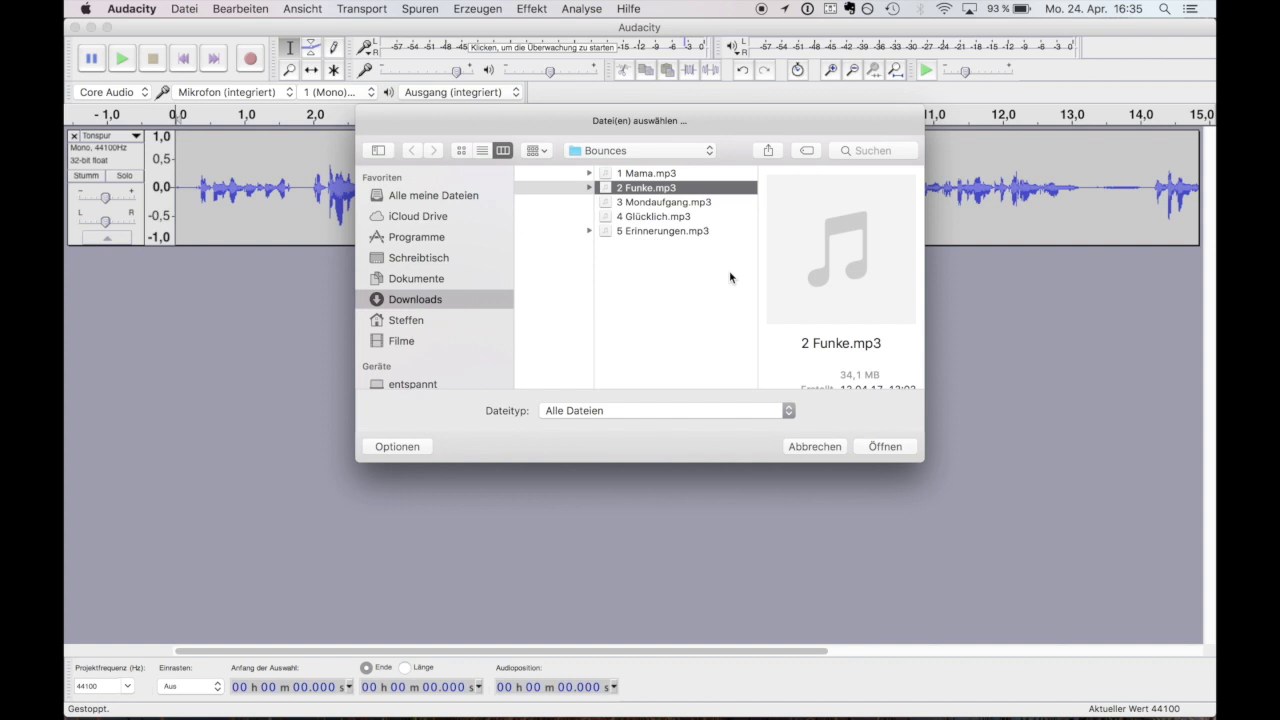
click(882, 447)
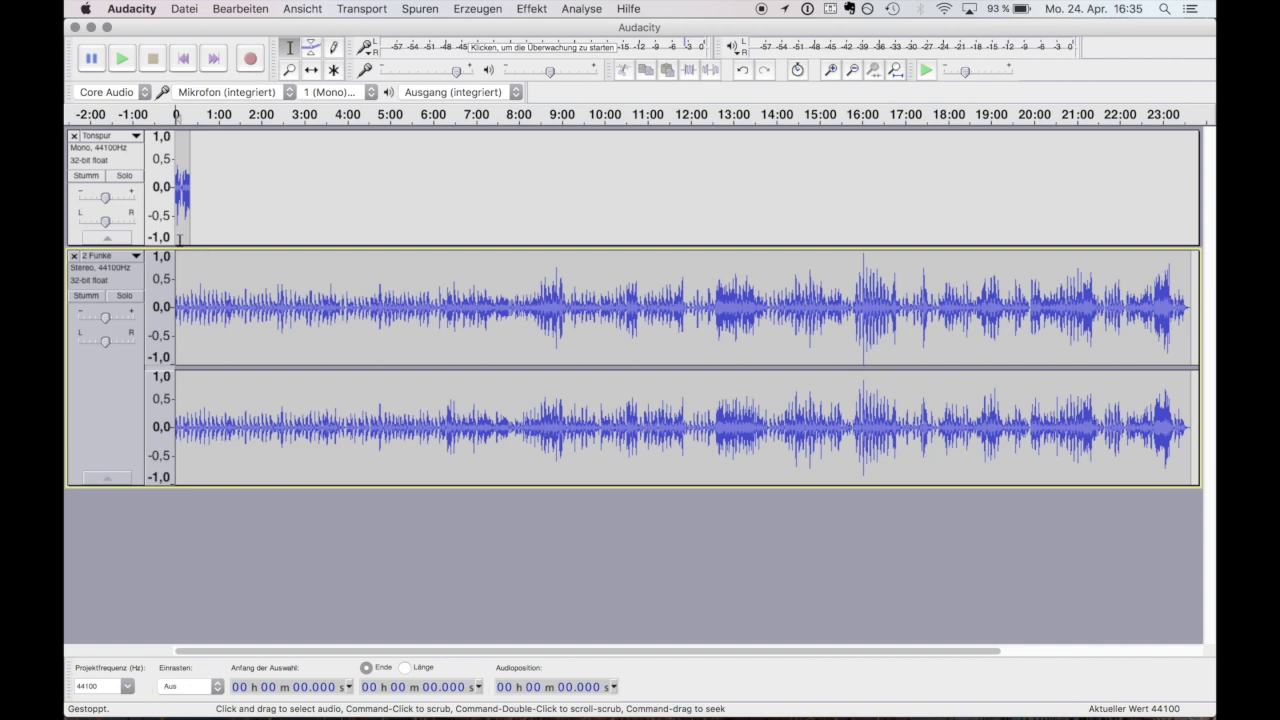
Cut the 2 Funke music track from about 35.8 seconds through to its end.
drag(199, 333, 1200, 330)
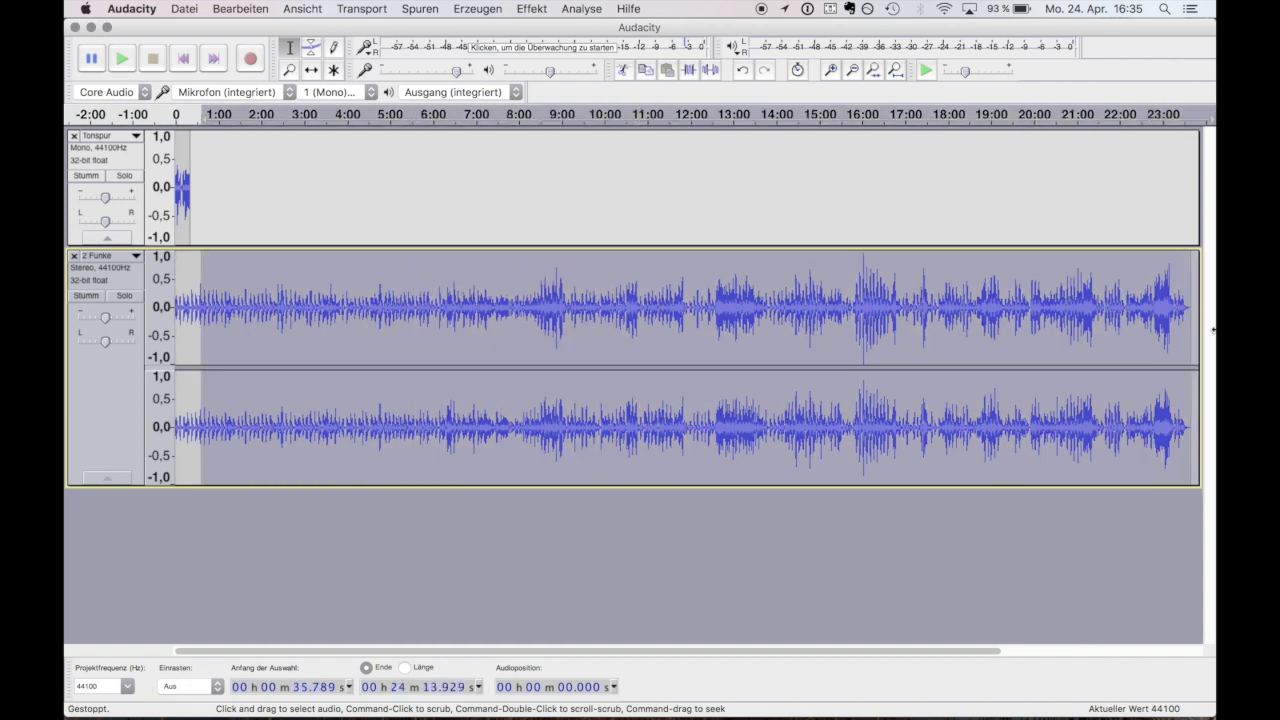
click(623, 70)
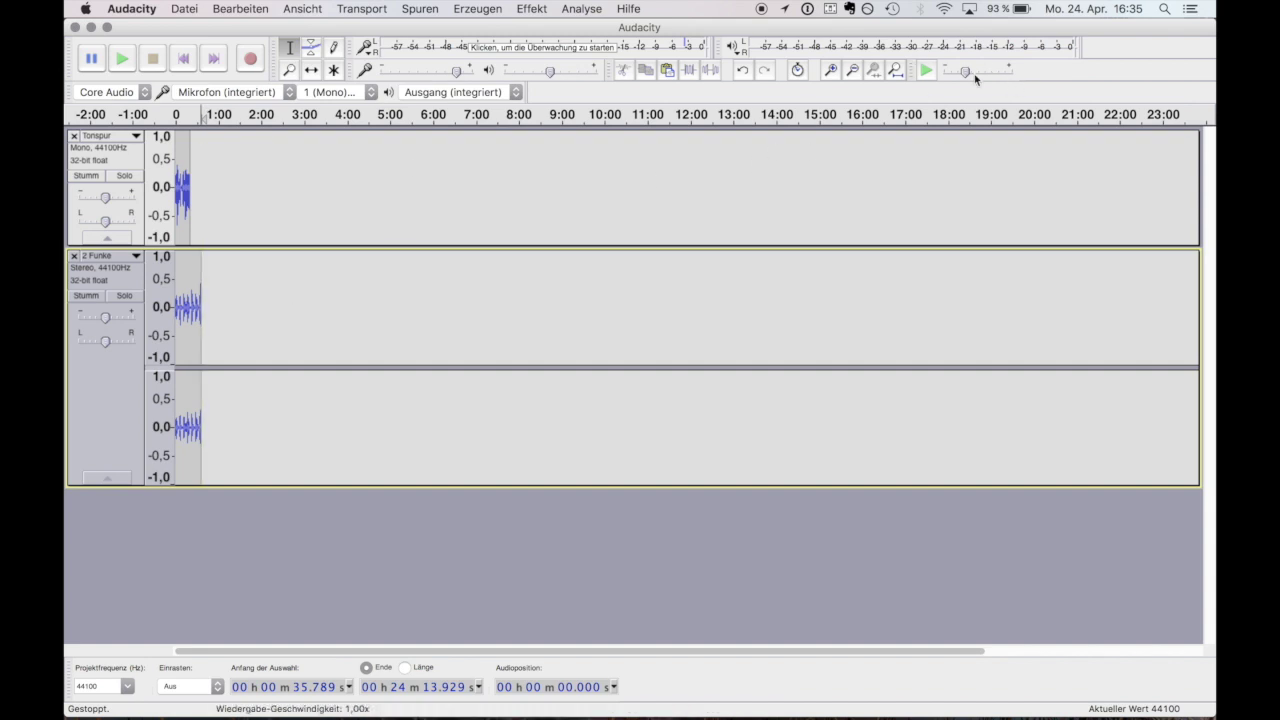
click(833, 78)
click(833, 78)
click(833, 78)
click(833, 78)
click(833, 78)
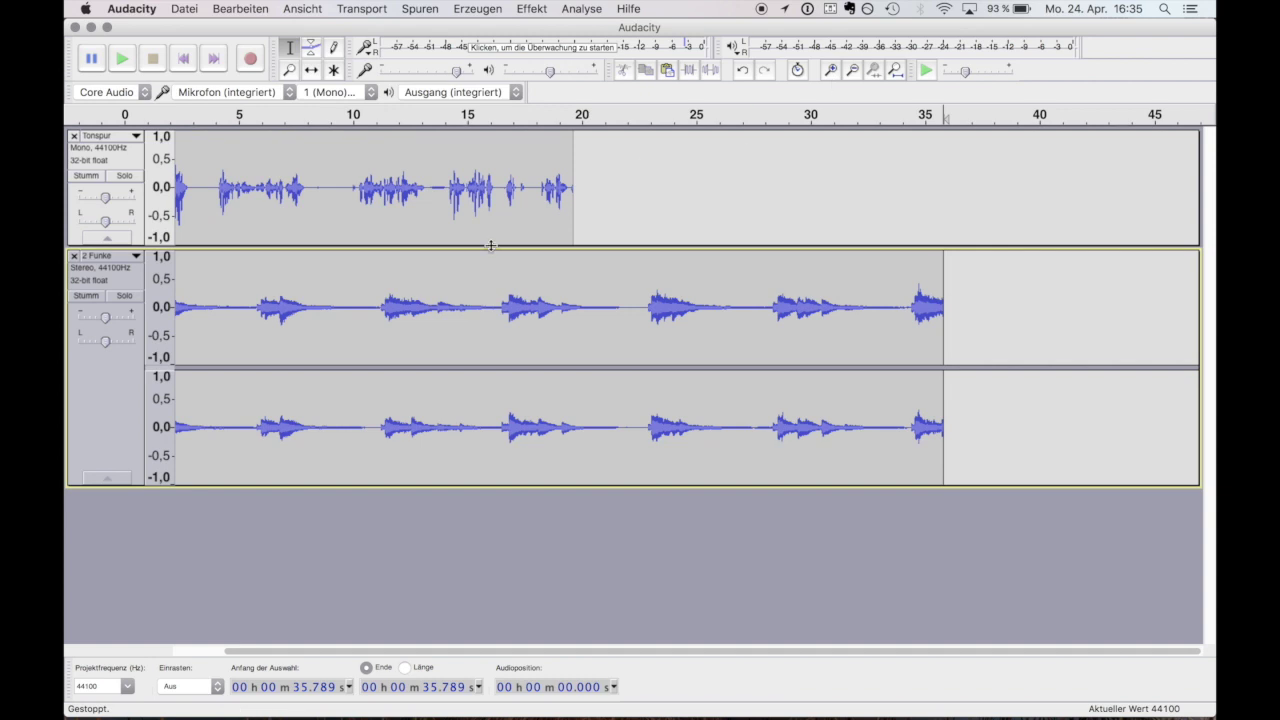
drag(569, 651, 363, 651)
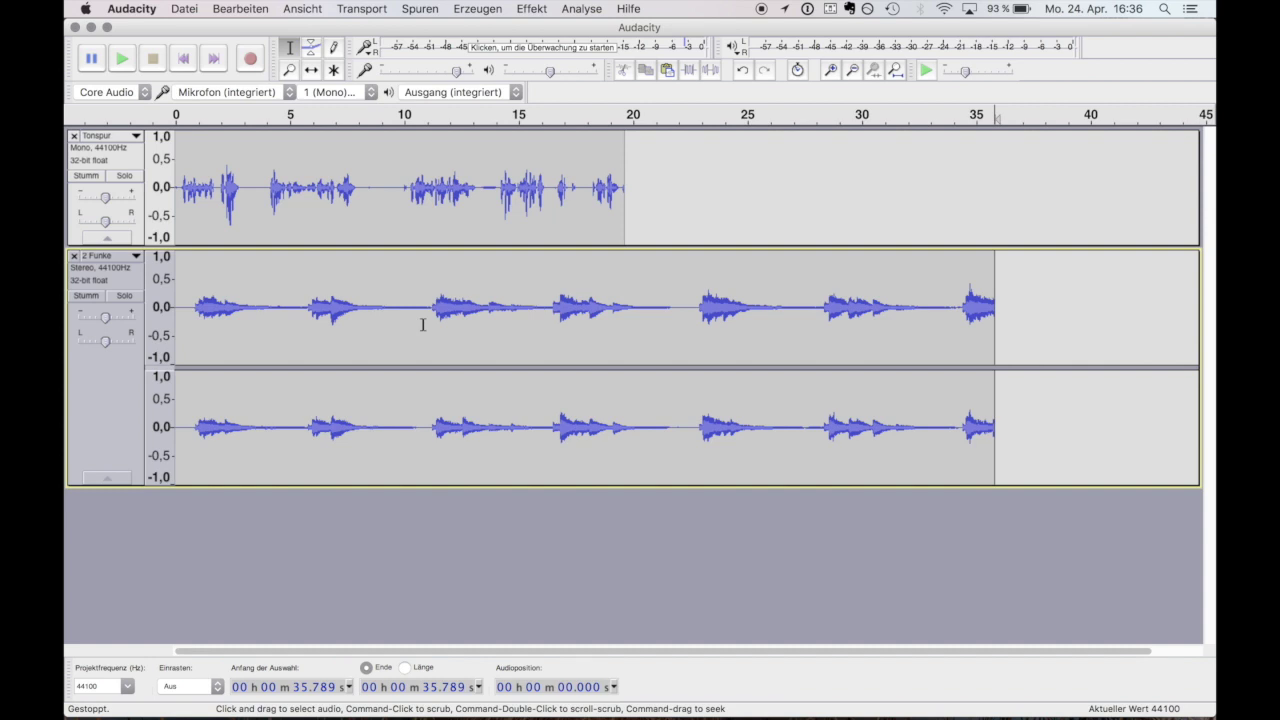
Adjust the playback volume and listen to both tracks together from the beginning for about six seconds.
click(172, 328)
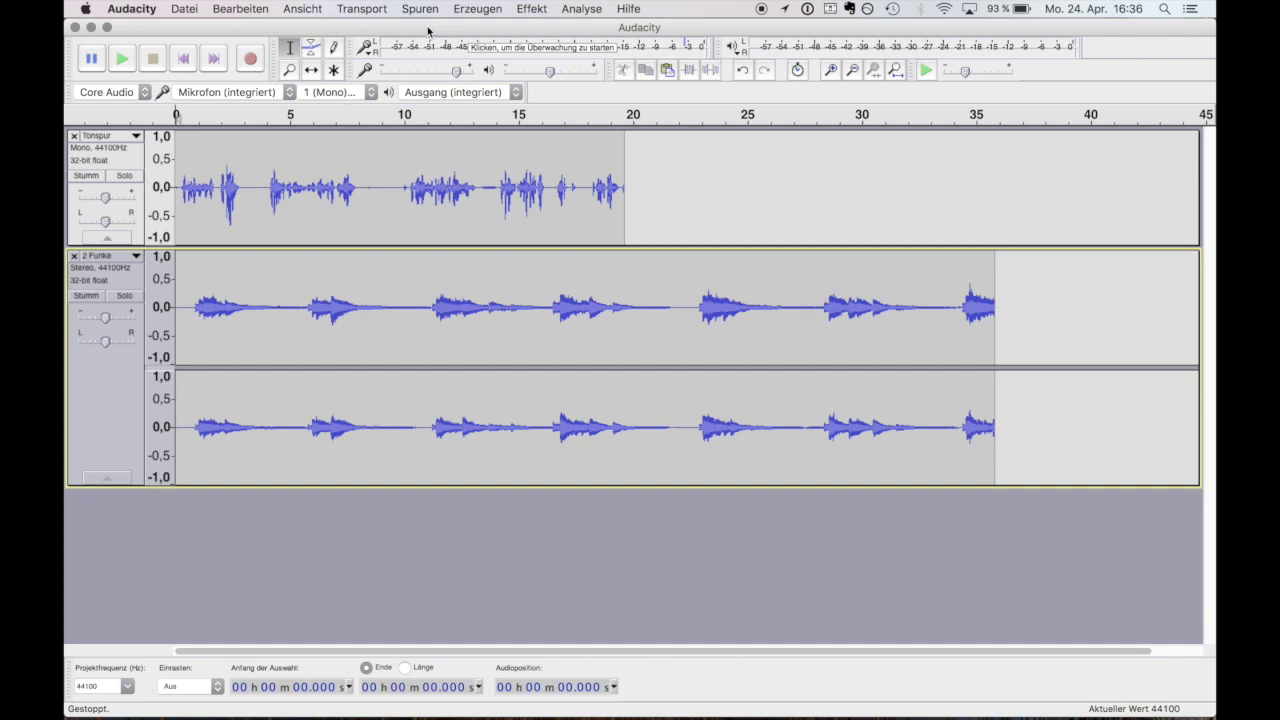
key(XF86AudioRaiseVolume)
key(XF86AudioRaiseVolume)
key(XF86AudioRaiseVolume)
key(XF86AudioRaiseVolume)
key(XF86AudioRaiseVolume)
key(XF86AudioRaiseVolume)
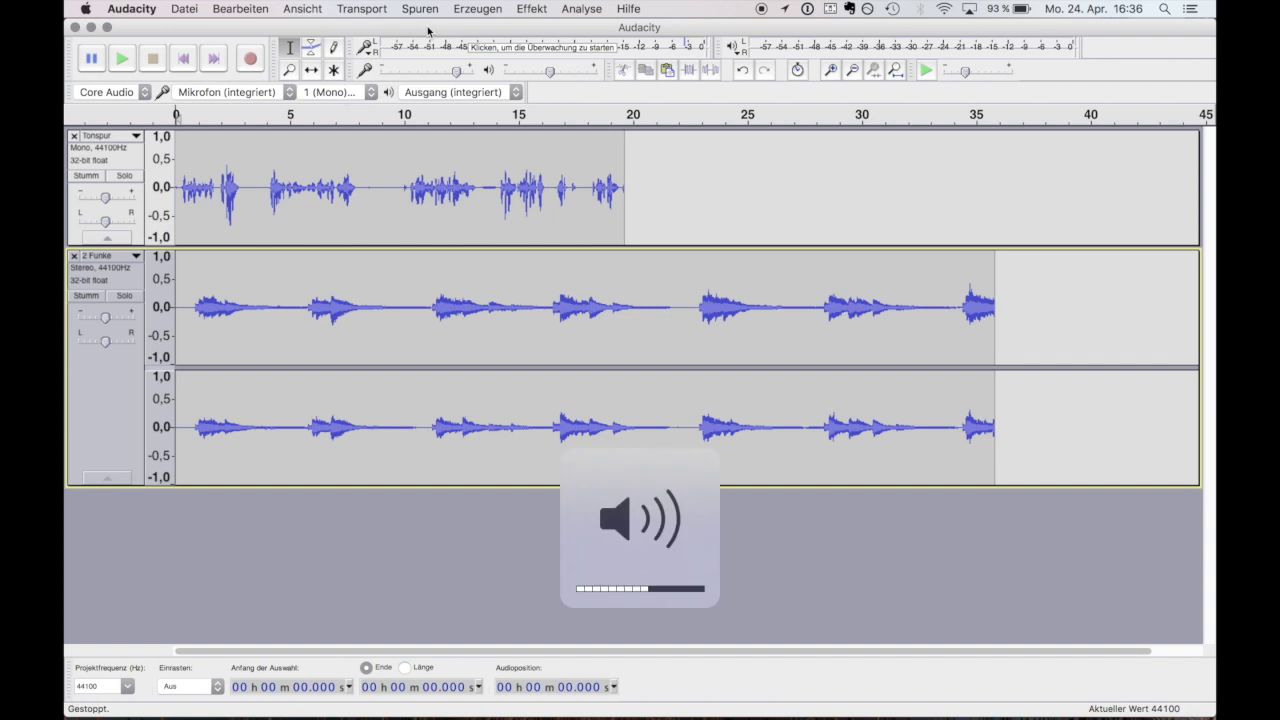
key(XF86AudioRaiseVolume)
key(XF86AudioLowerVolume)
key(XF86AudioLowerVolume)
key(XF86AudioLowerVolume)
key(XF86AudioLowerVolume)
key(XF86AudioLowerVolume)
key(XF86AudioLowerVolume)
key(XF86AudioLowerVolume)
key(XF86AudioLowerVolume)
key(XF86AudioLowerVolume)
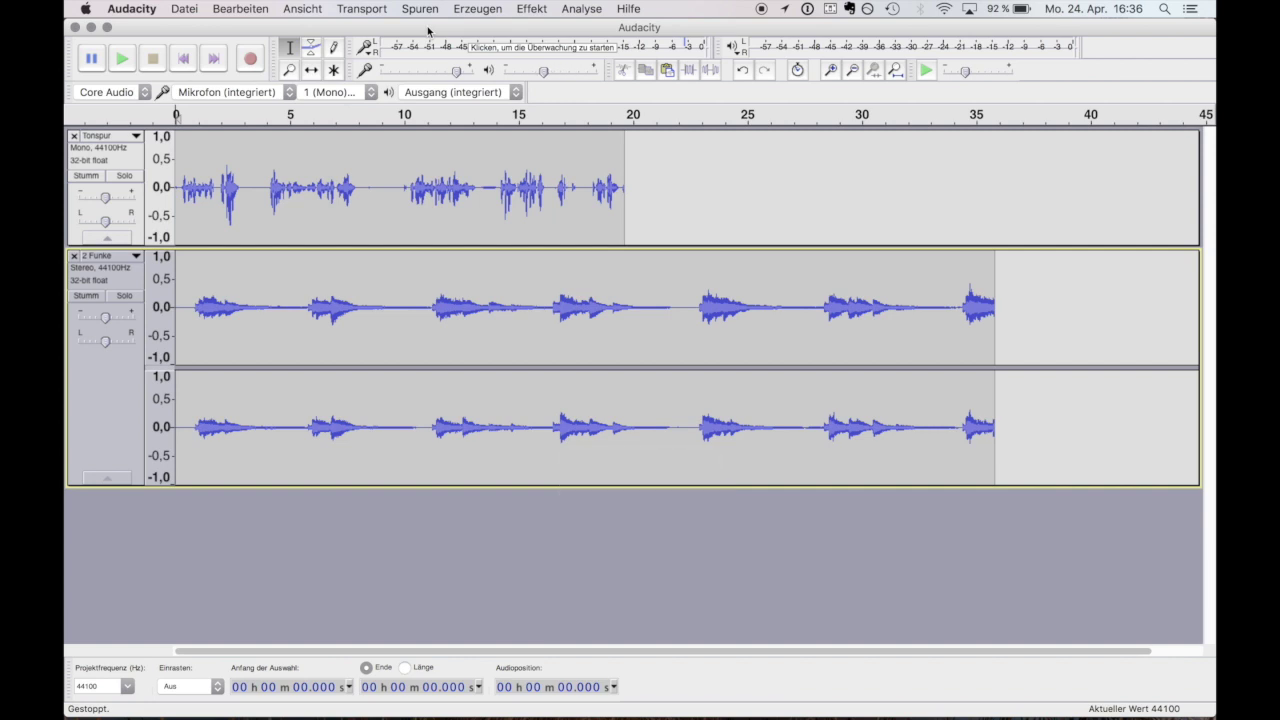
key(XF86AudioLowerVolume)
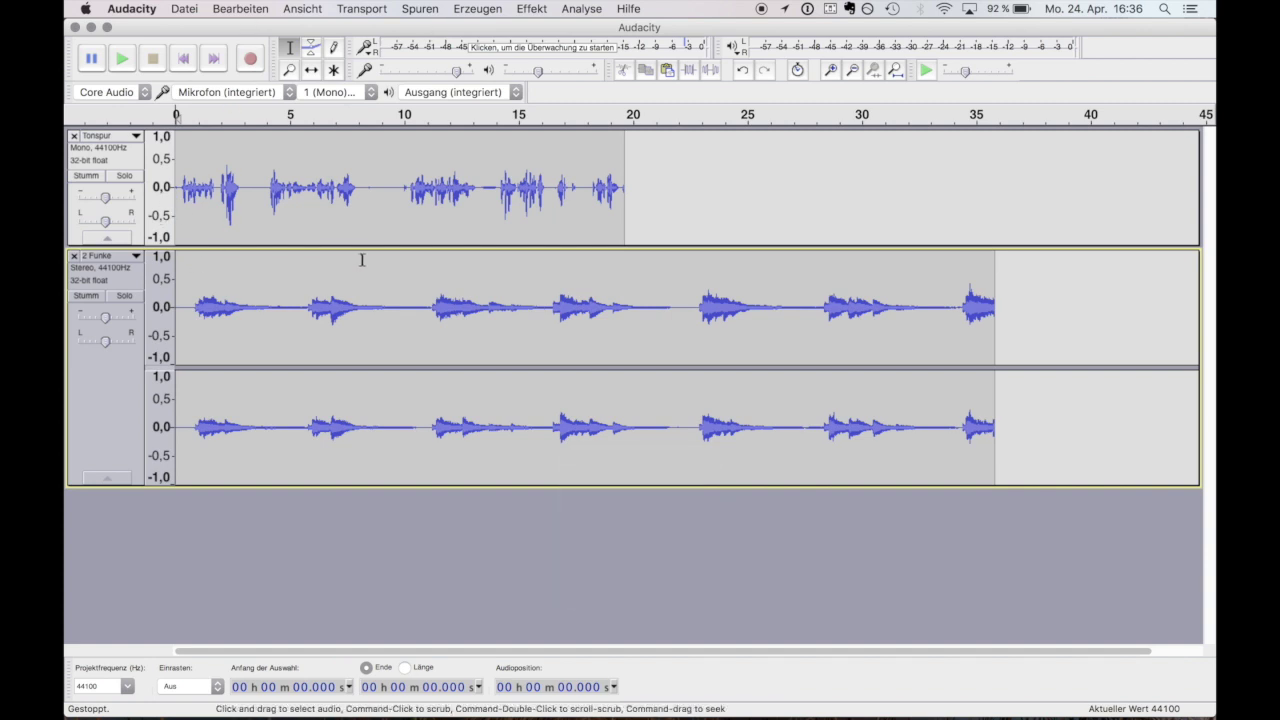
key(space)
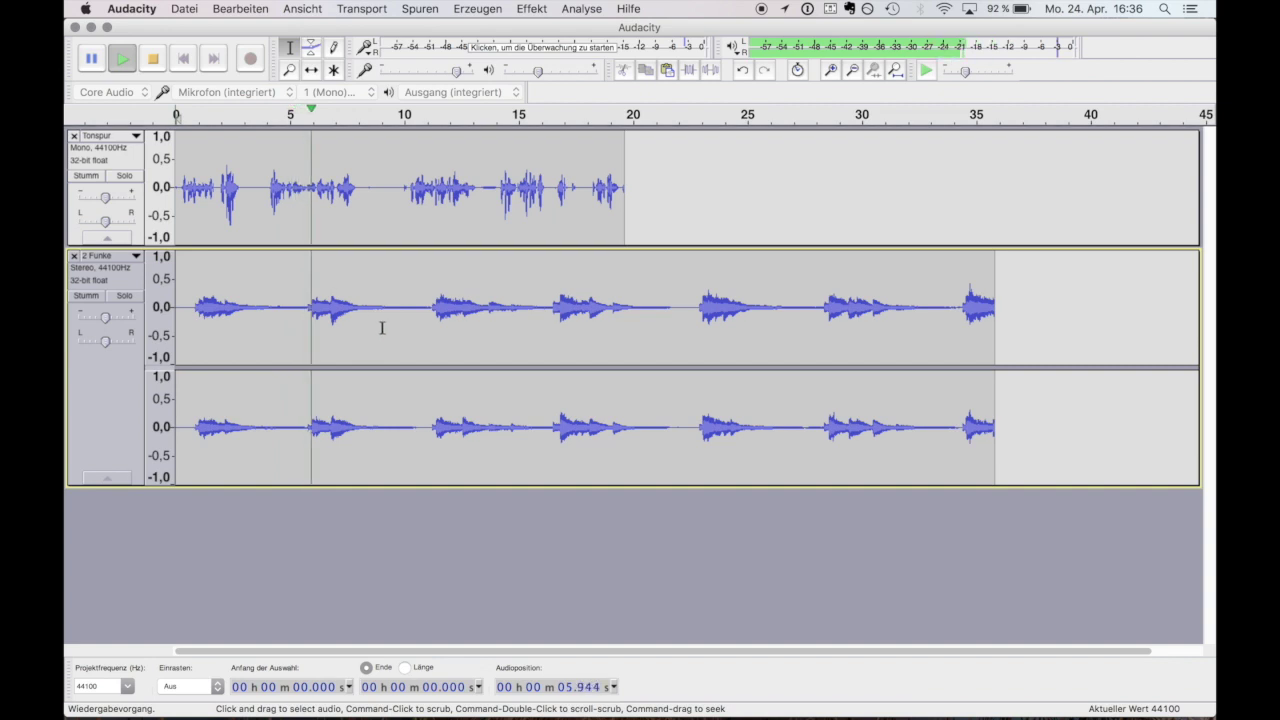
key(space)
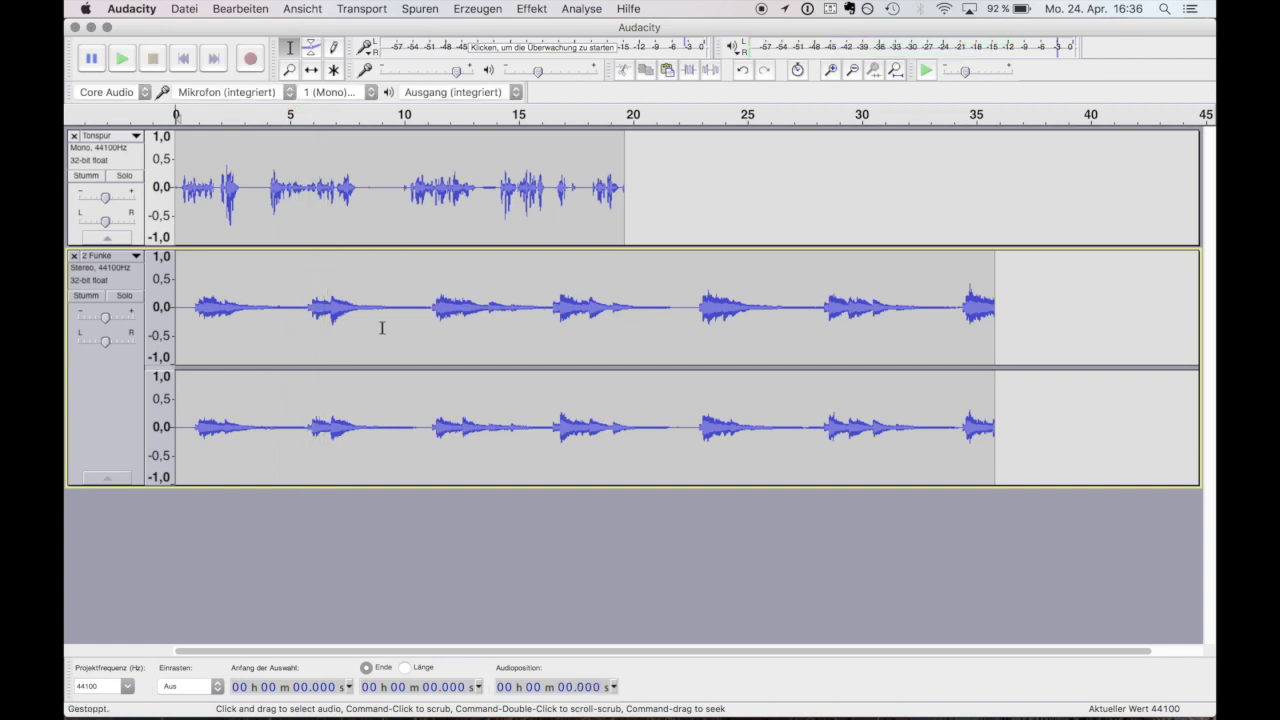
Select the whole voice track and the whole music track in turn, and place the cursor in the voice track at about 16.9 seconds.
click(135, 162)
drag(107, 200, 108, 232)
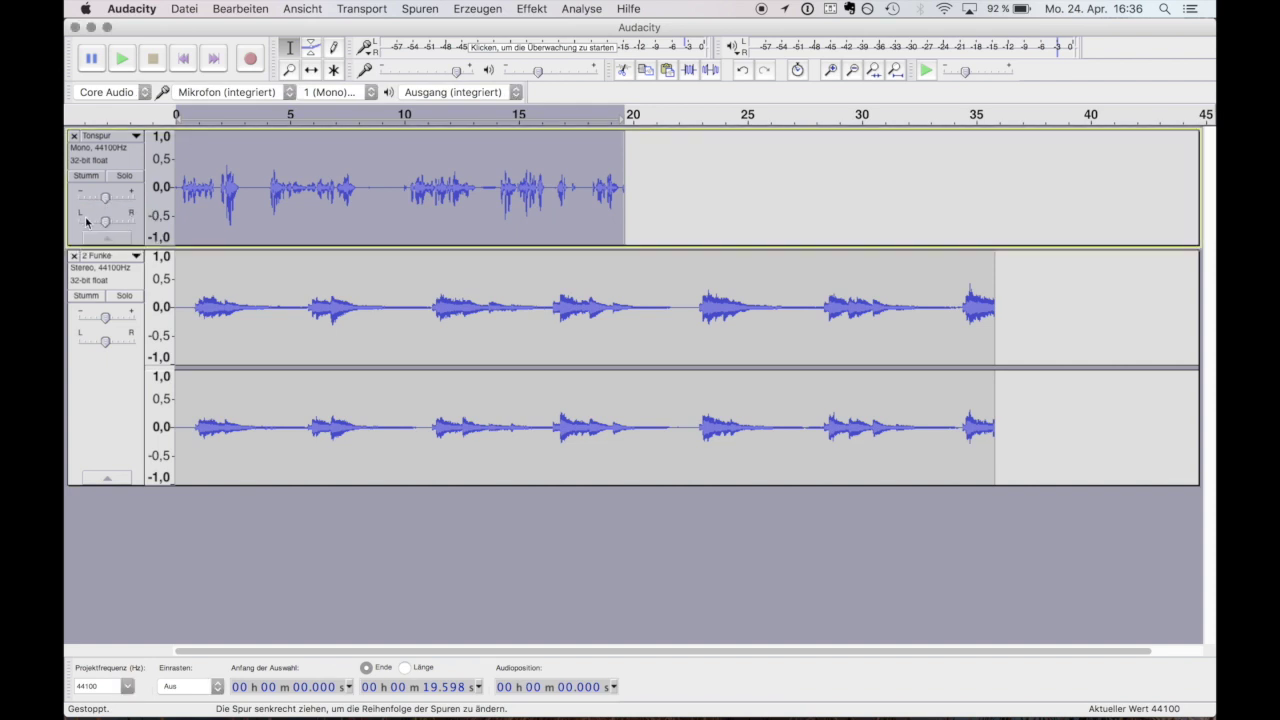
click(108, 399)
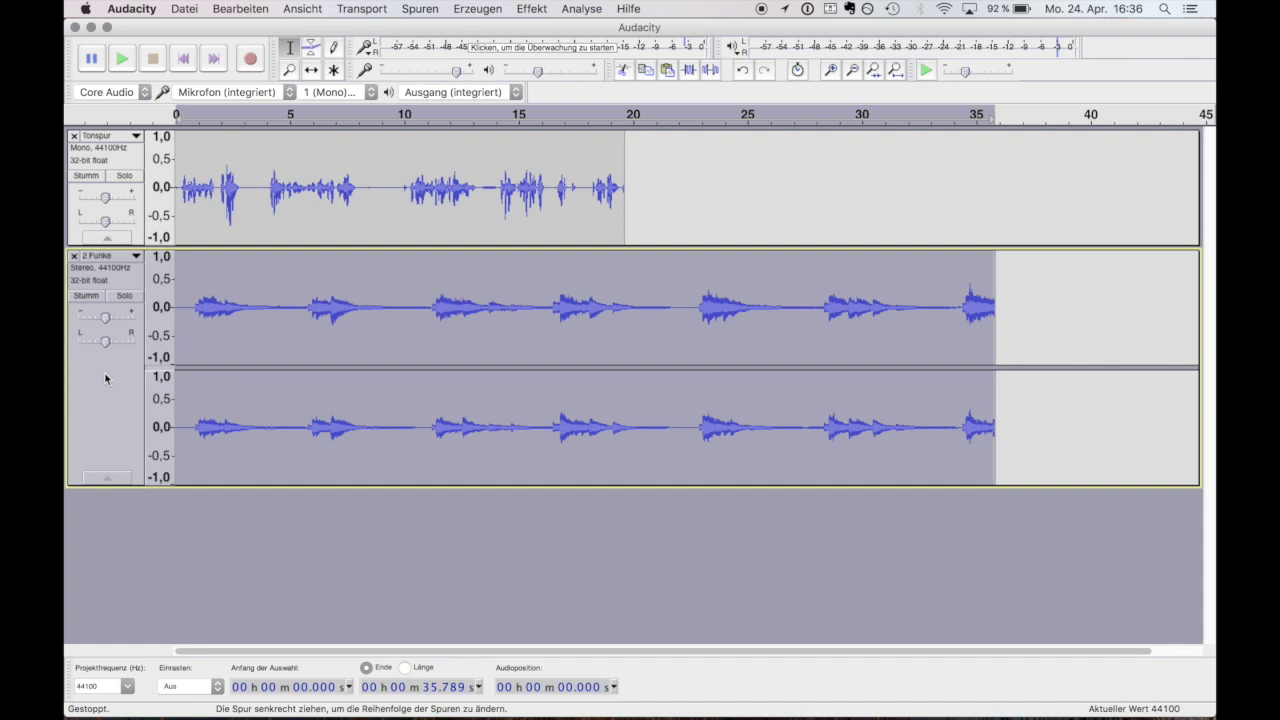
click(561, 189)
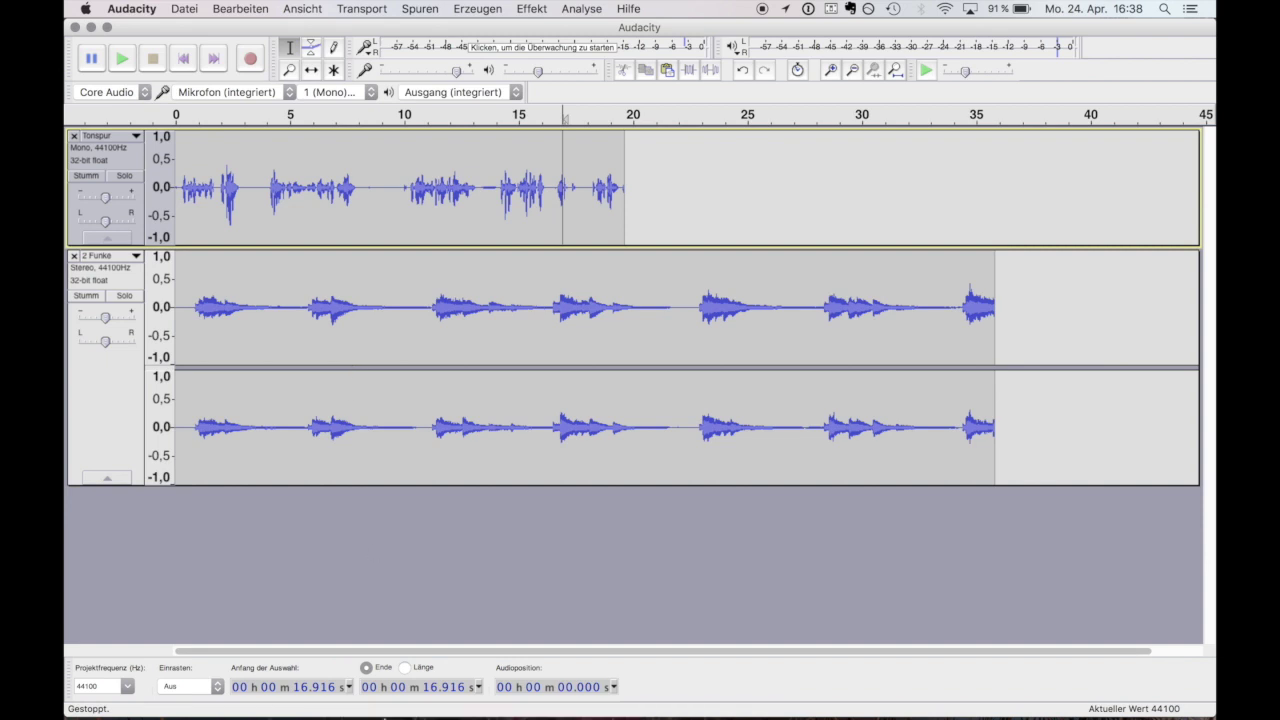
Switch to Safari and open the page entspannt.de/funken/ in a new tab.
click(300, 686)
key(super+t)
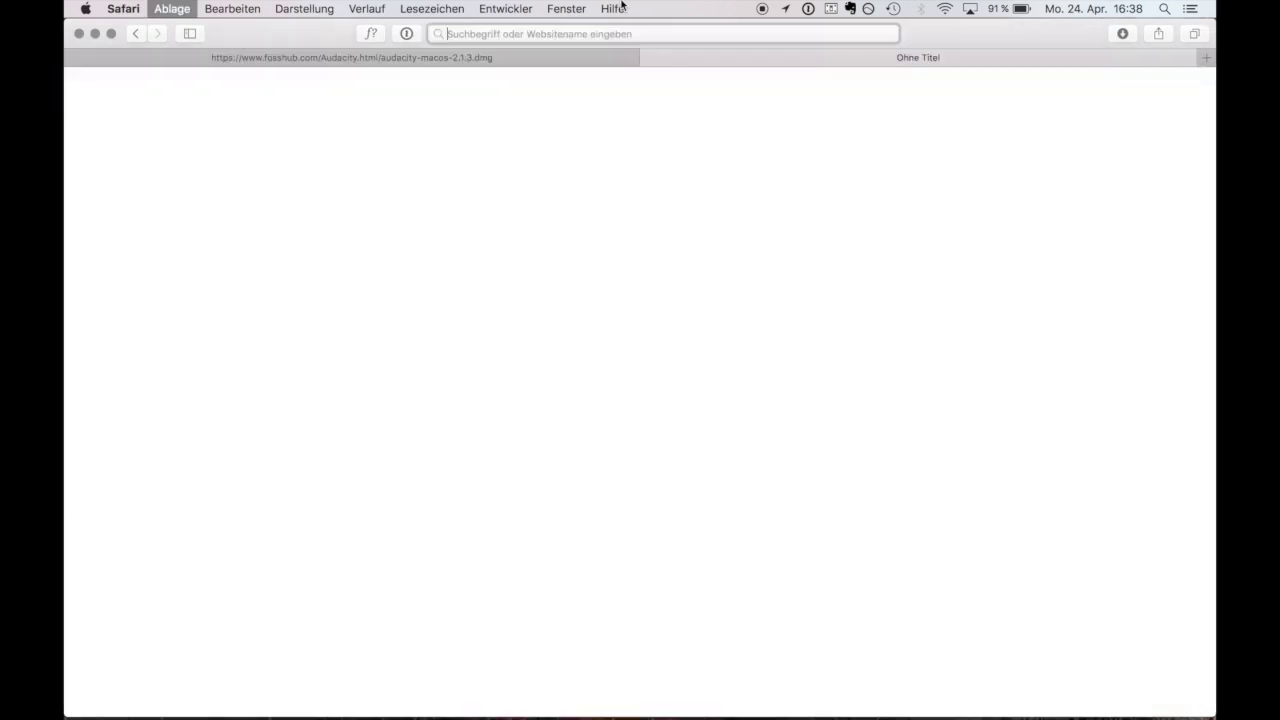
text(entspannt.de/funken/)
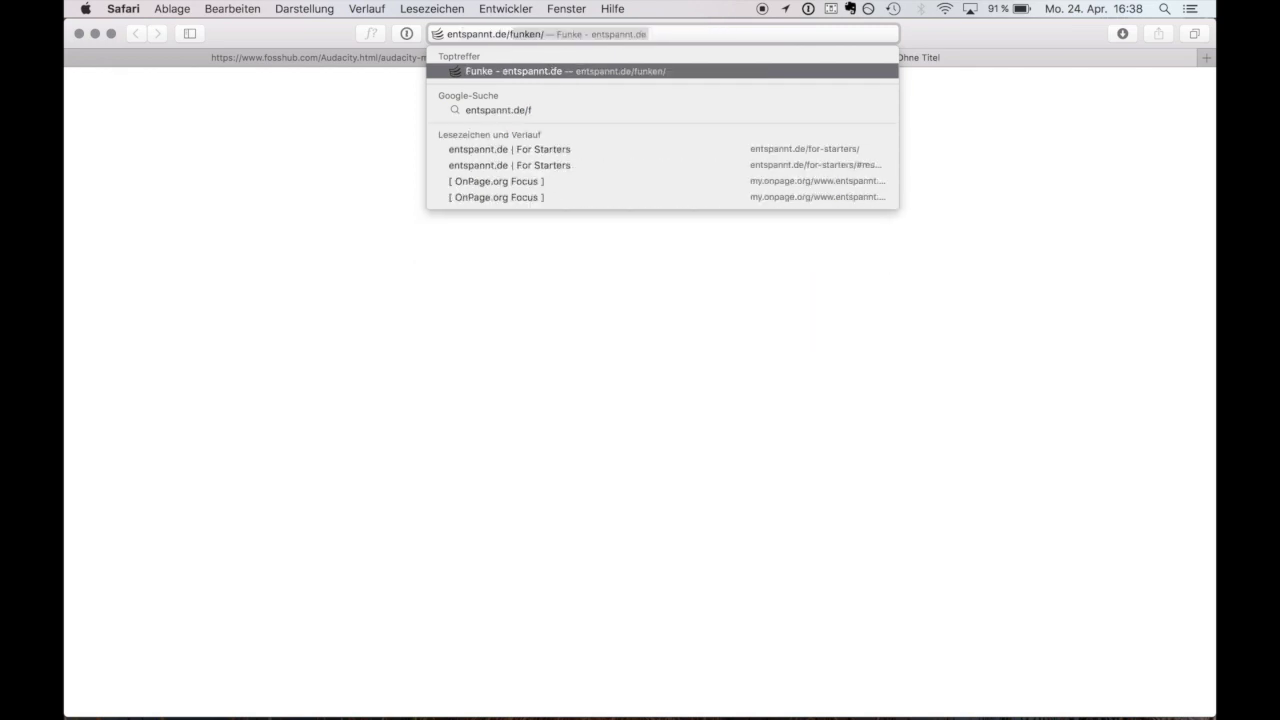
key(Return)
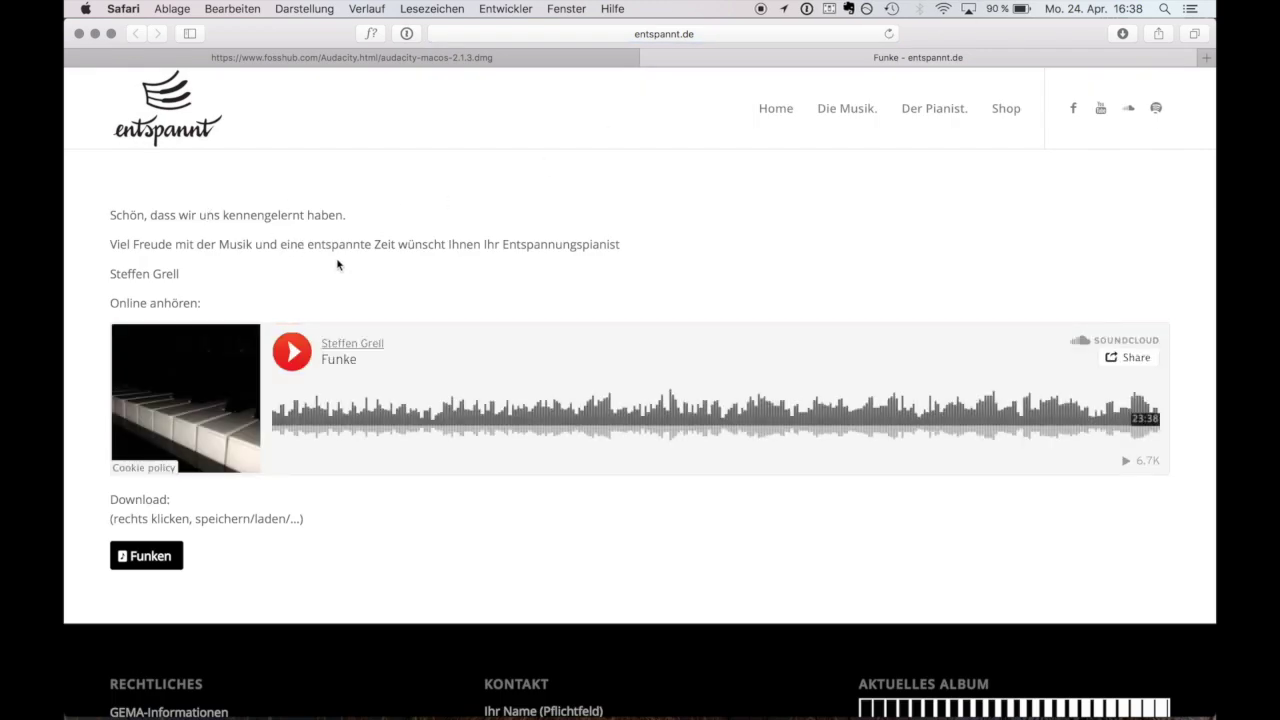
Examine the music page's full web address and the contact details in its footer.
click(720, 33)
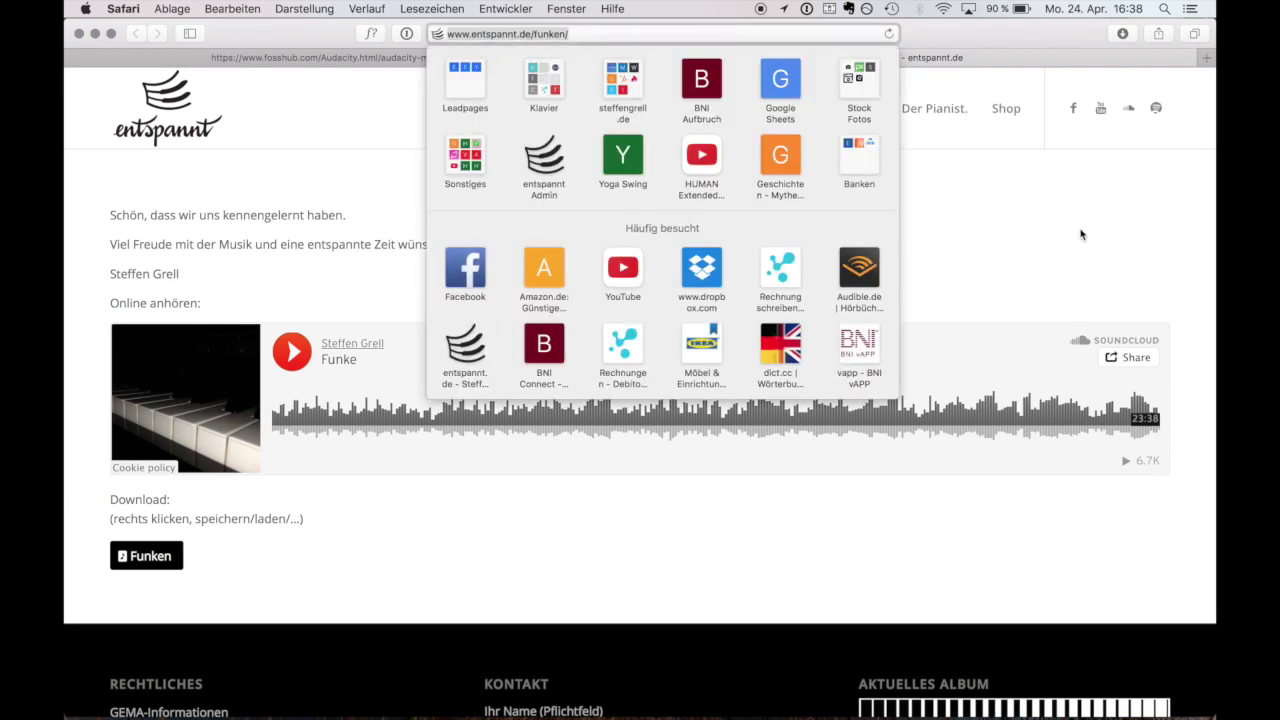
click(1081, 234)
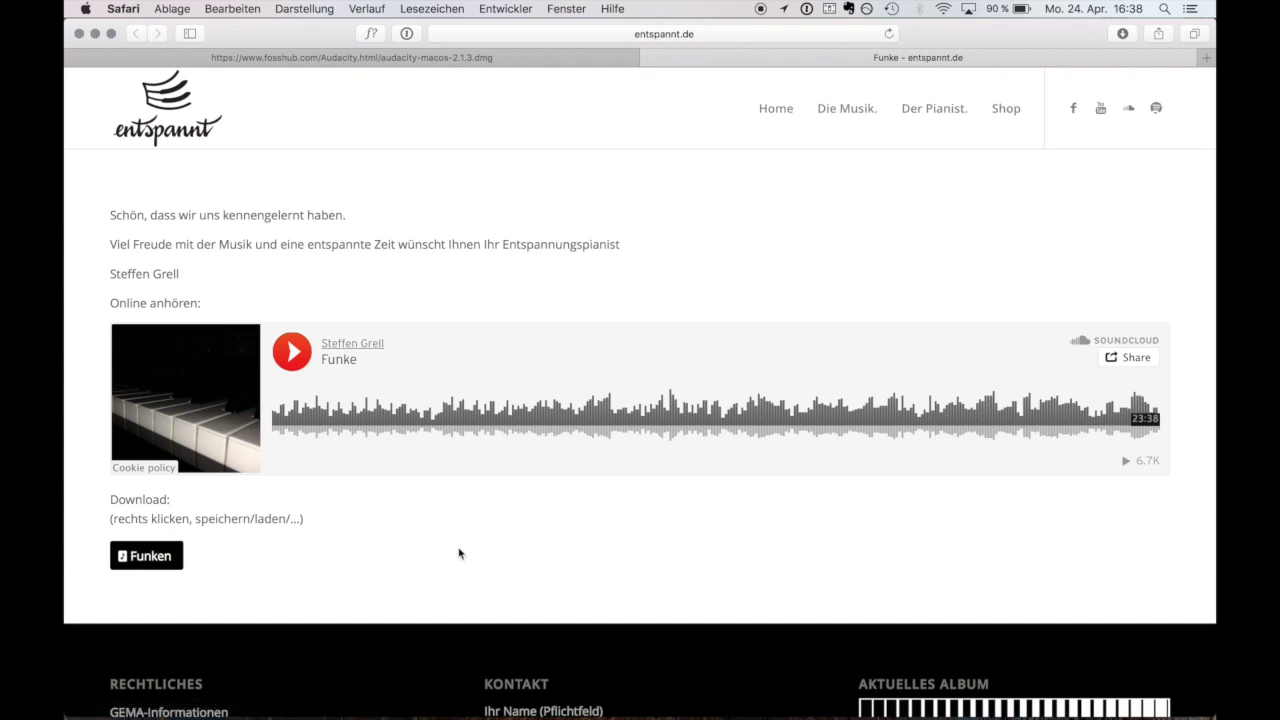
scroll(497, 526, down, 5)
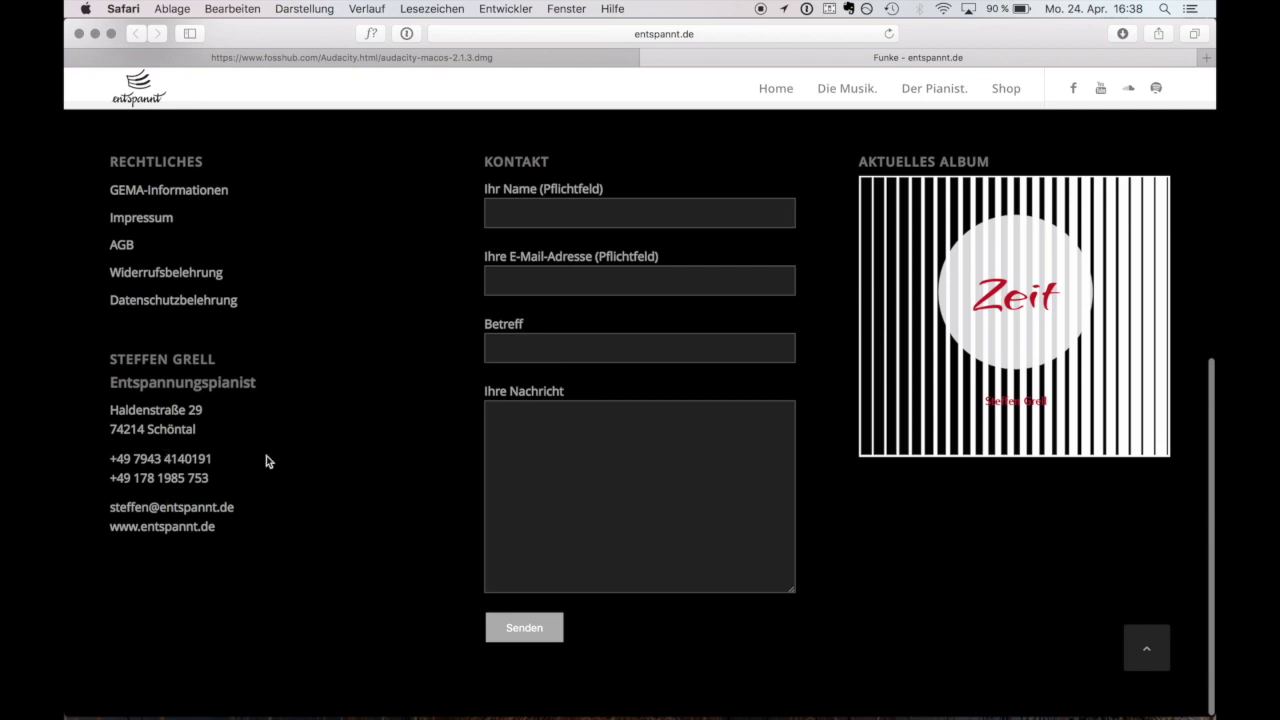
drag(149, 414, 186, 429)
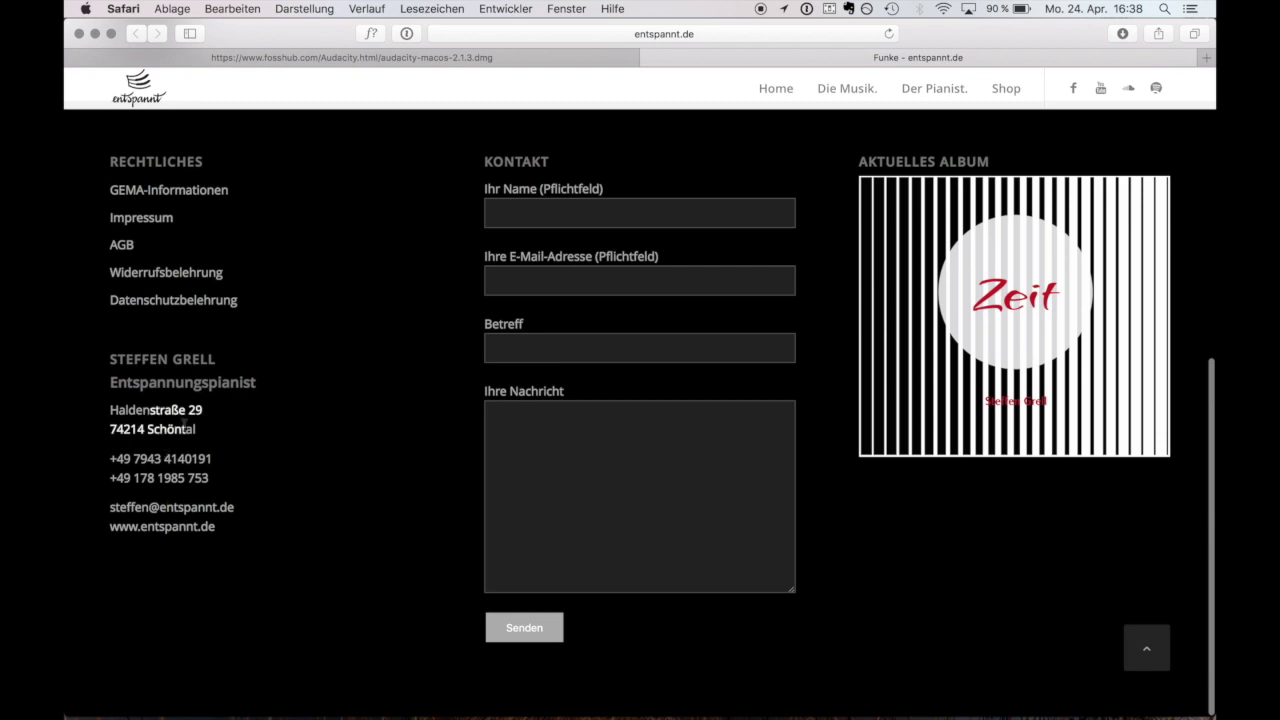
scroll(353, 358, up, 20)
scroll(353, 358, down, 1)
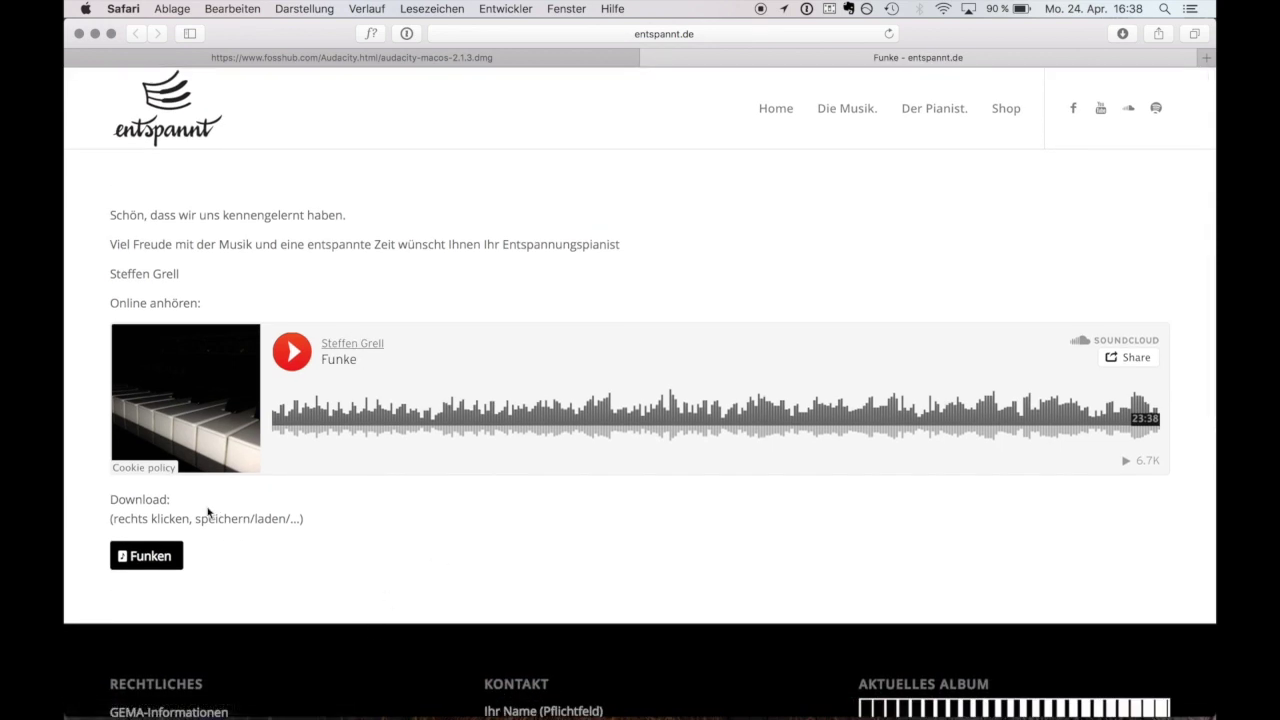
Preview the Funken MP3 download, close it, and check the link's options for saving the file.
click(147, 558)
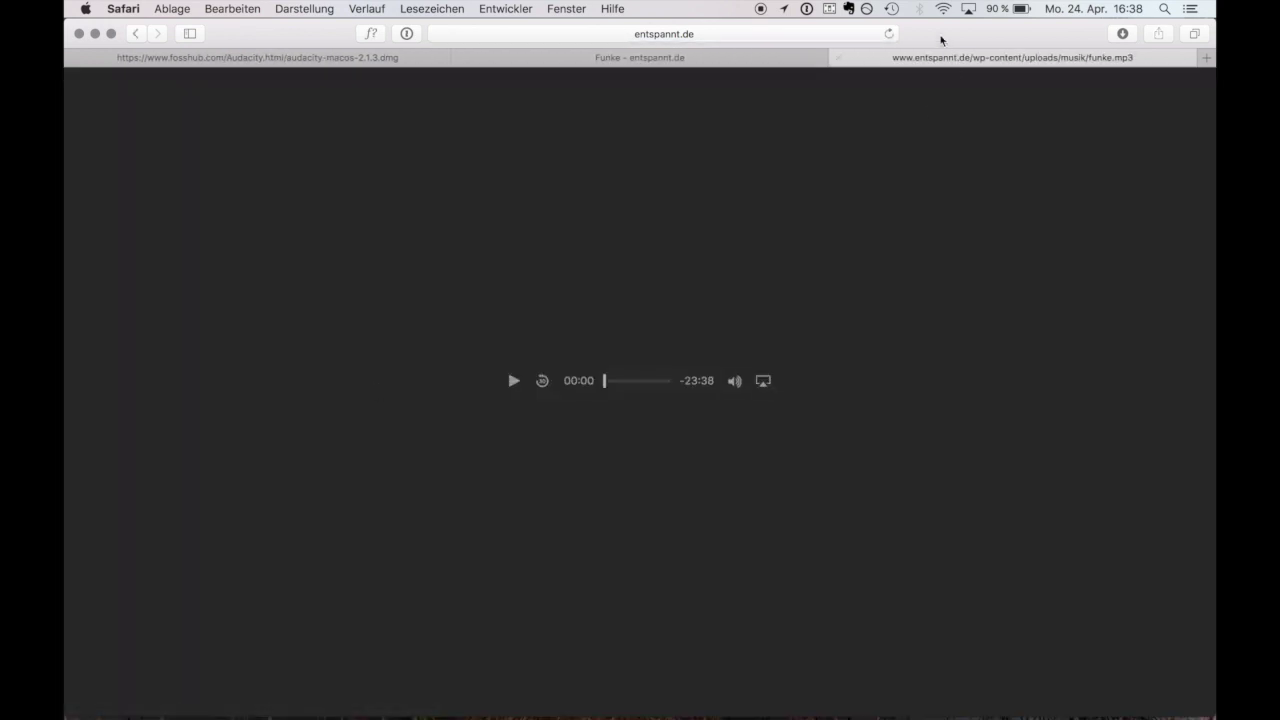
click(840, 57)
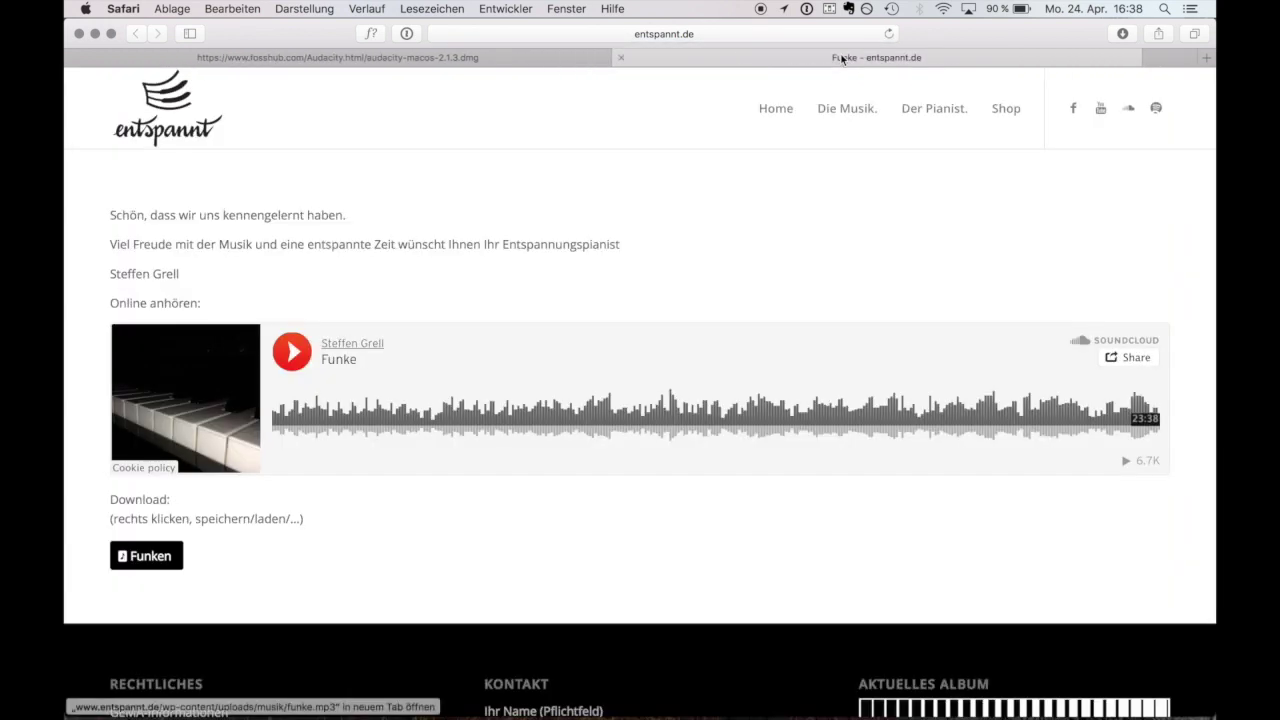
right_click(158, 557)
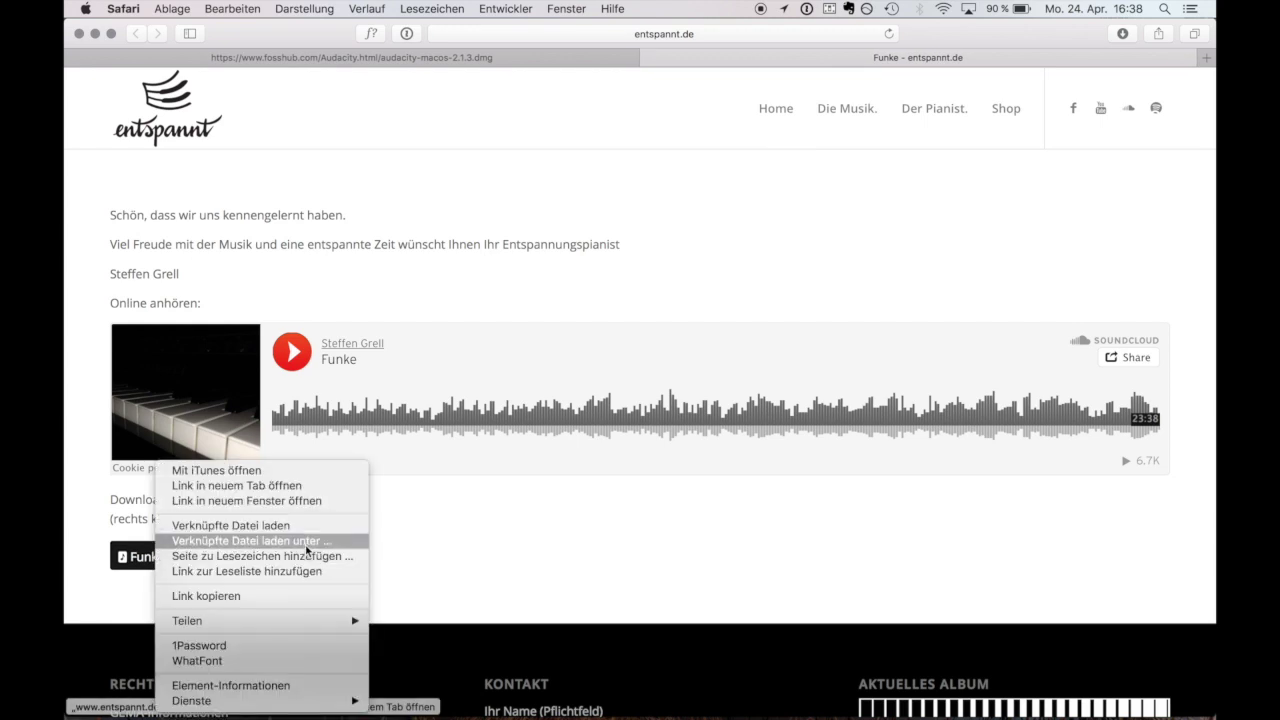
click(546, 557)
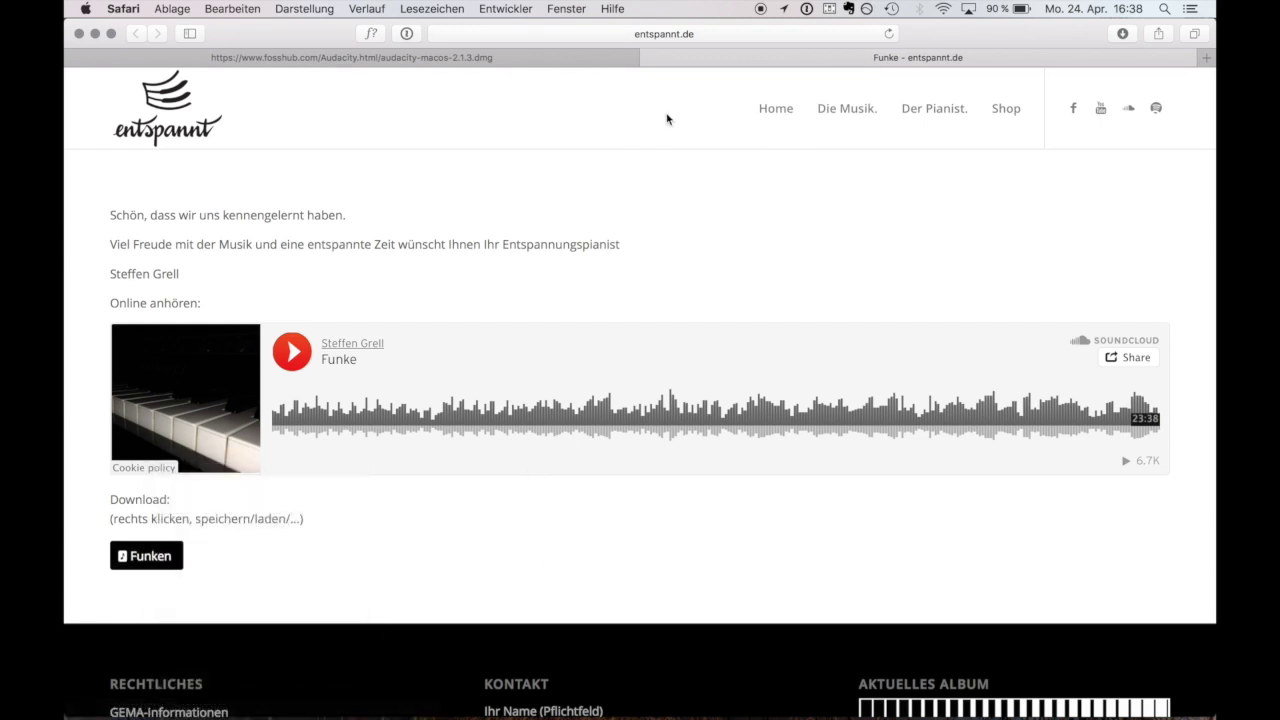
Switch back to Audacity and start exporting the combined audio of both tracks.
click(591, 59)
key(super+Tab)
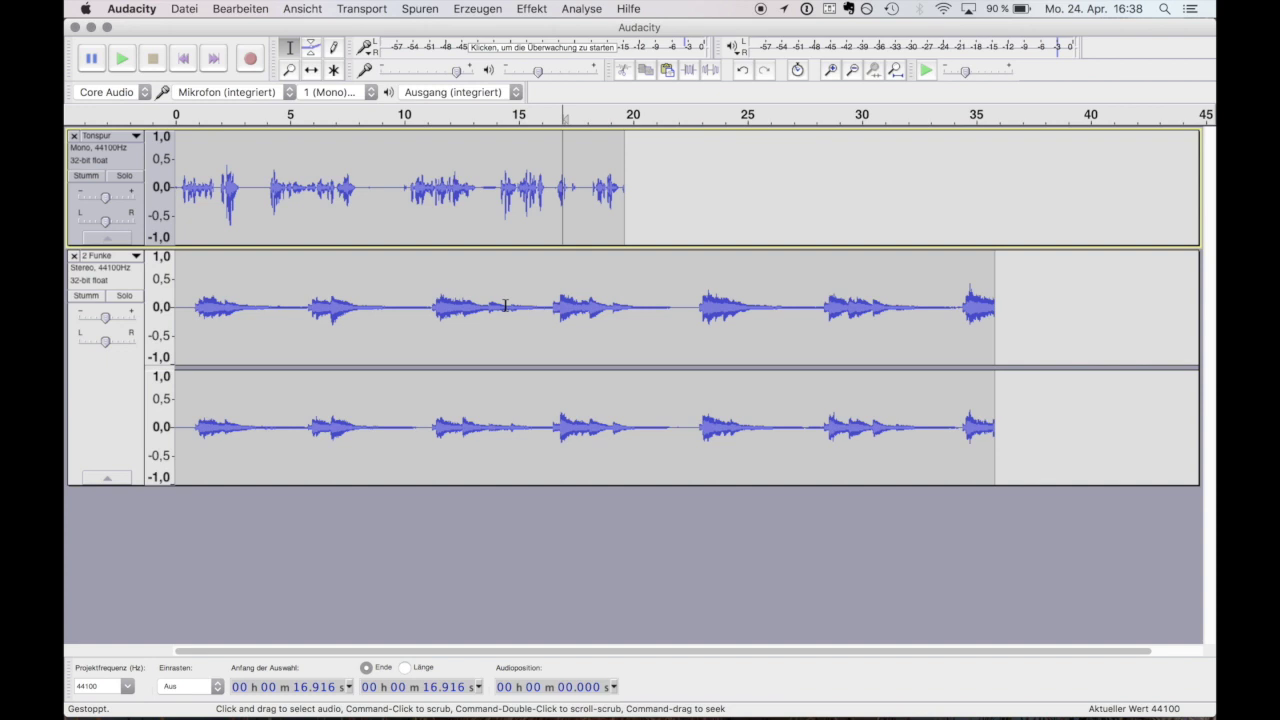
click(185, 9)
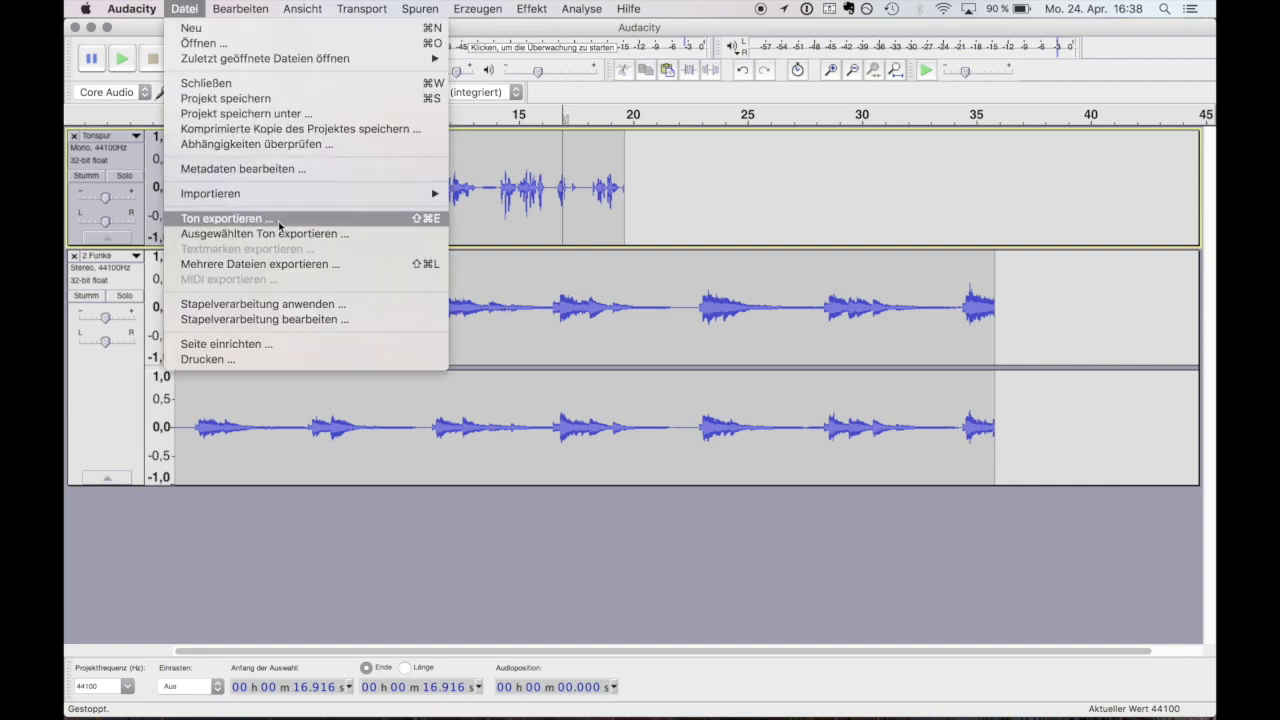
click(245, 219)
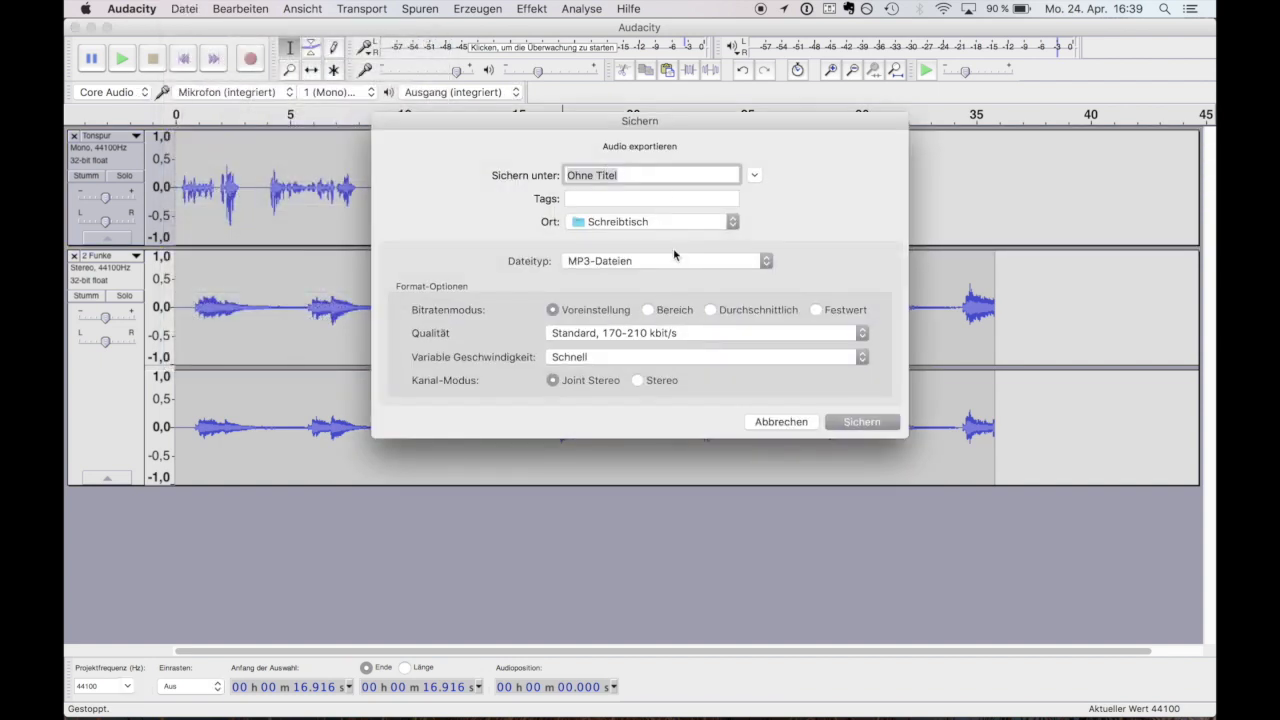
Try WAV (Microsoft) 32-bit float PCM as the export file type and switch back to MP3-Dateien.
click(674, 260)
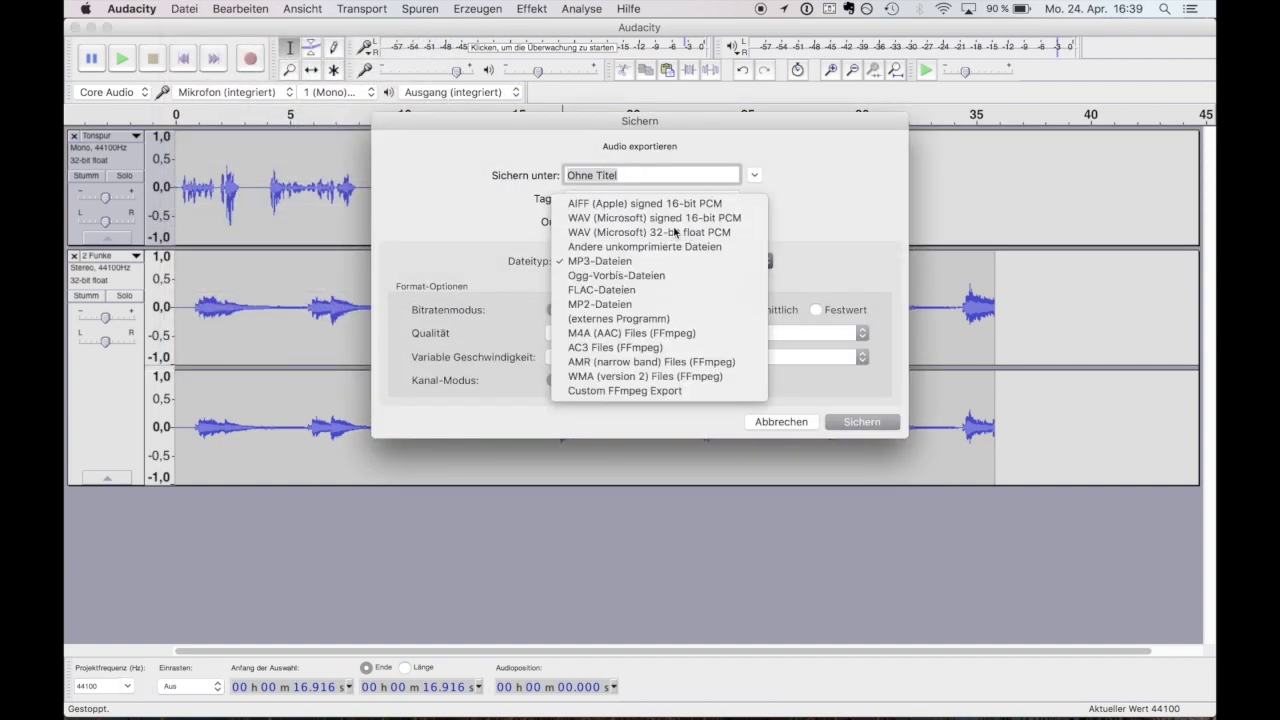
click(674, 232)
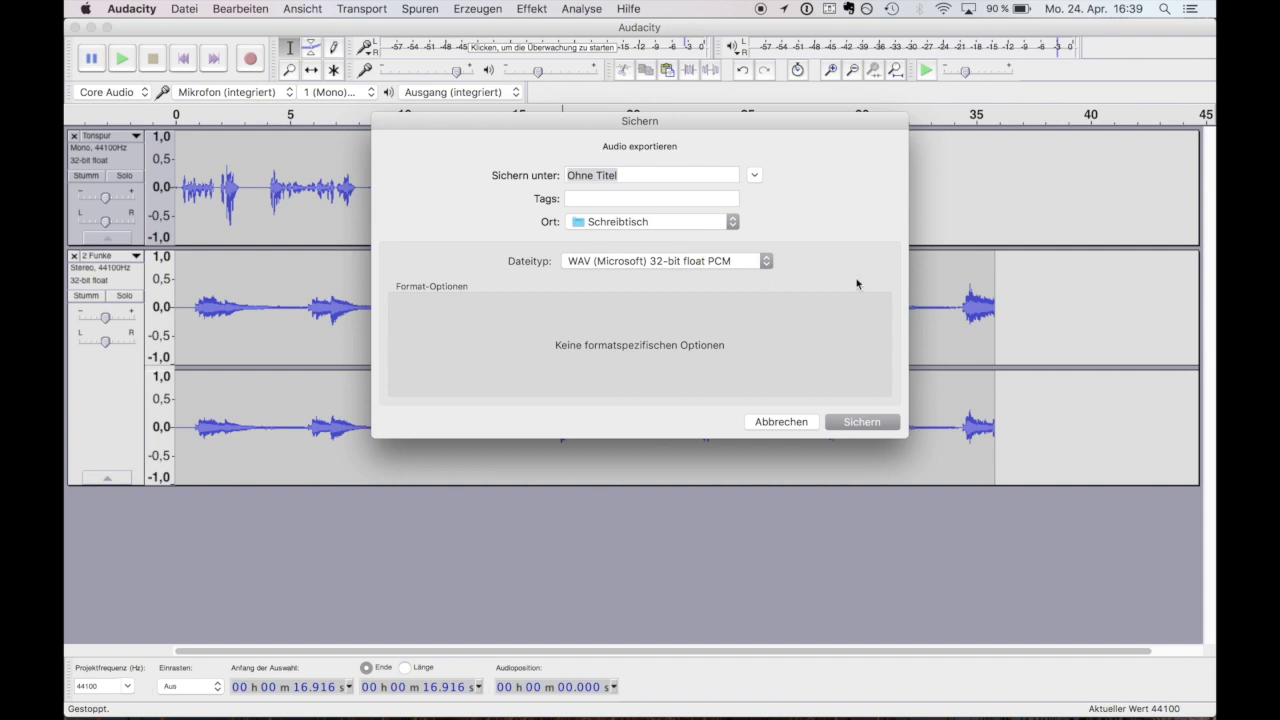
click(726, 261)
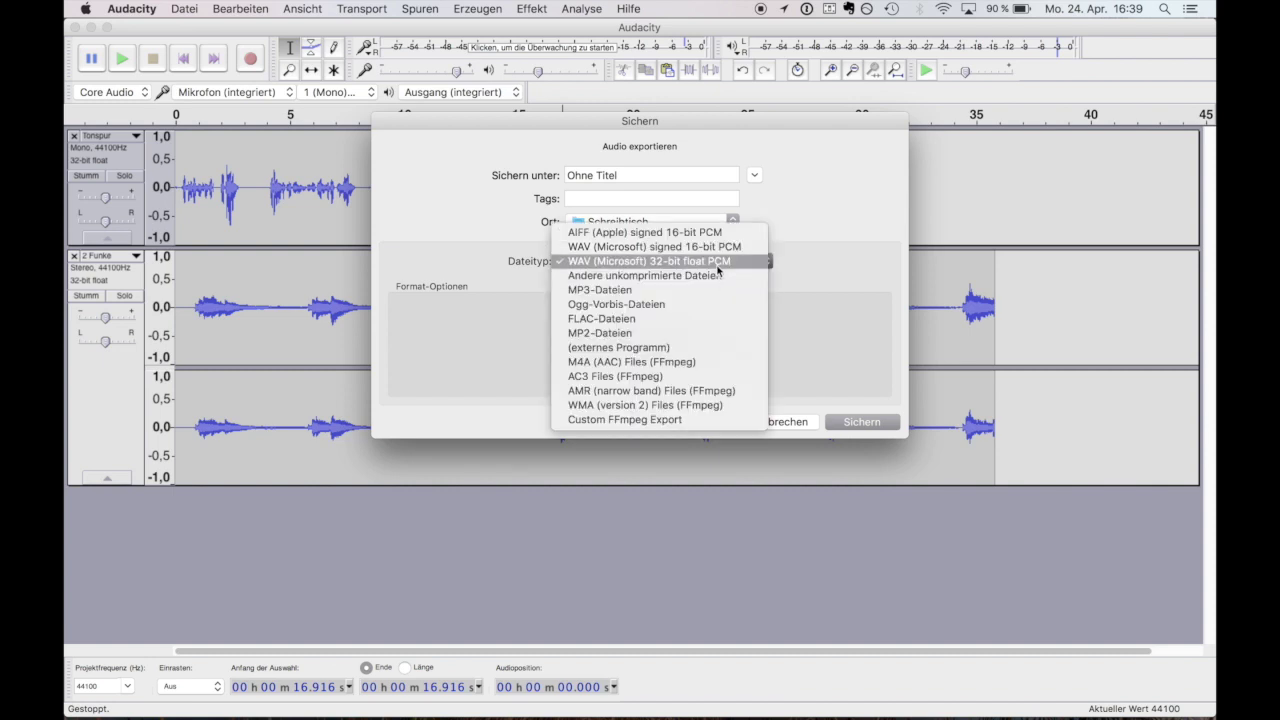
click(630, 290)
Name the exported file Test123 and check the folder choices, keeping Schreibtisch as the location.
triple_click(622, 175)
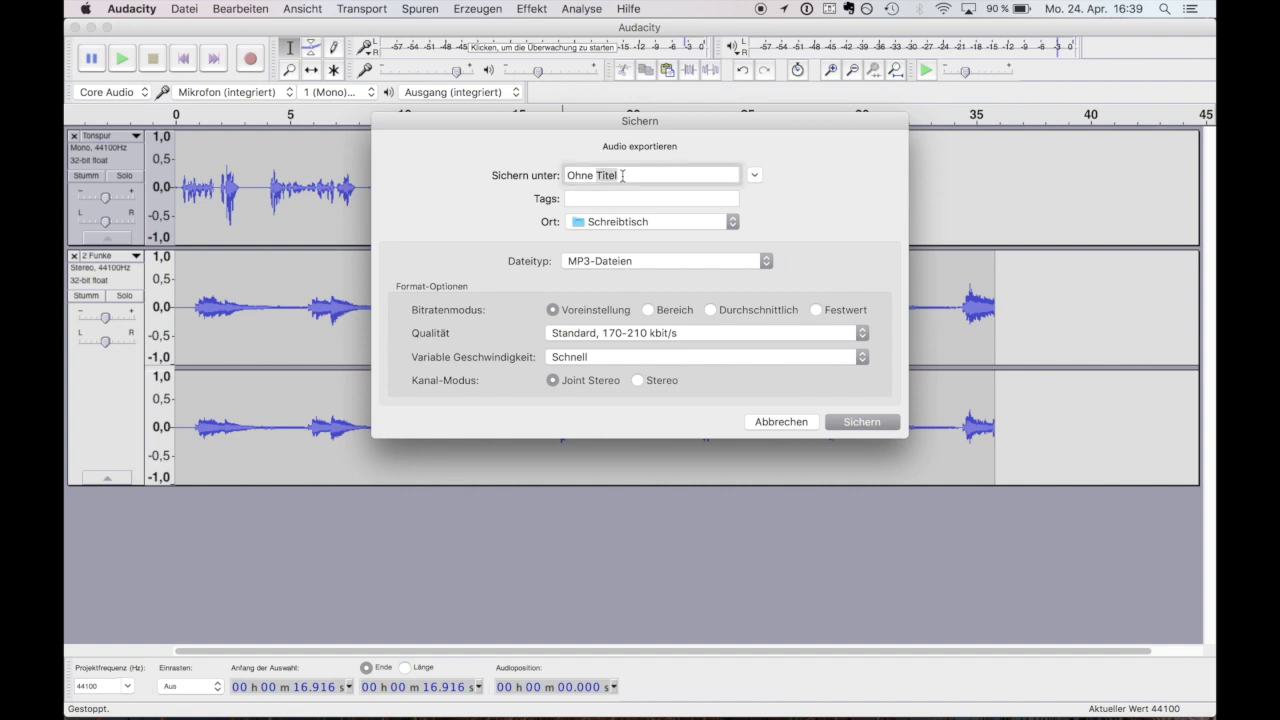
text(Test123)
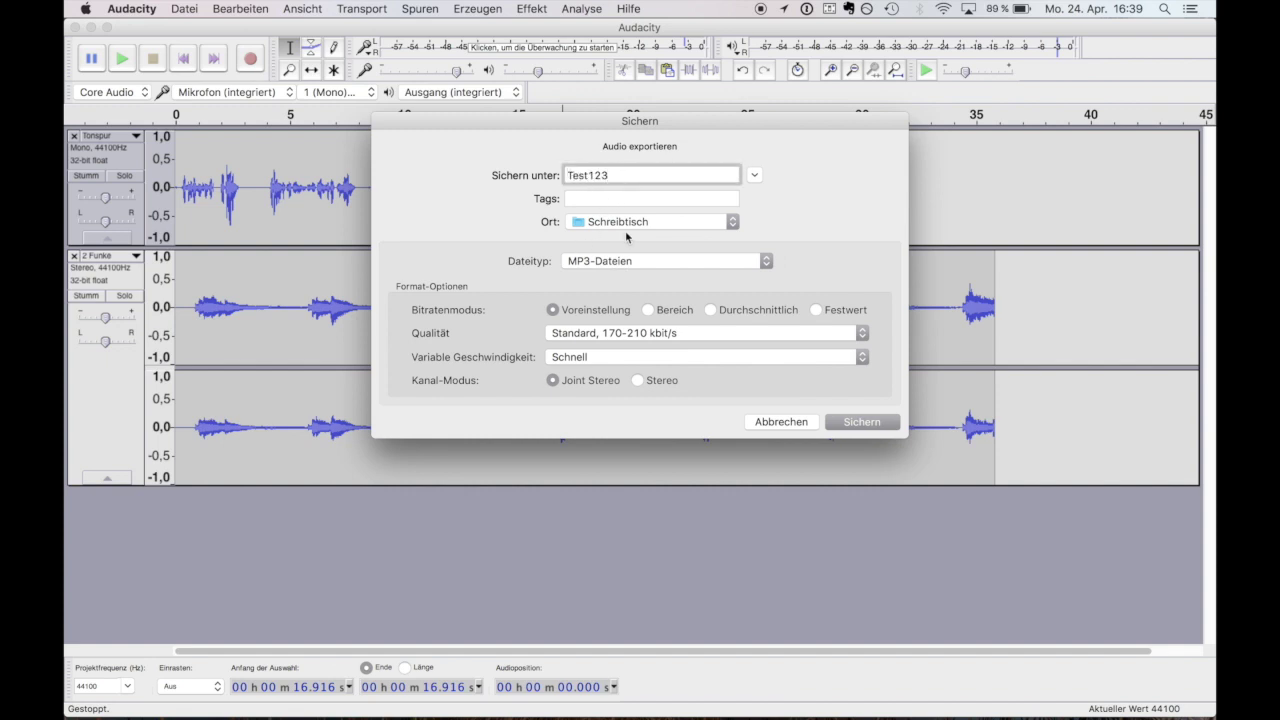
click(656, 227)
click(654, 221)
click(755, 176)
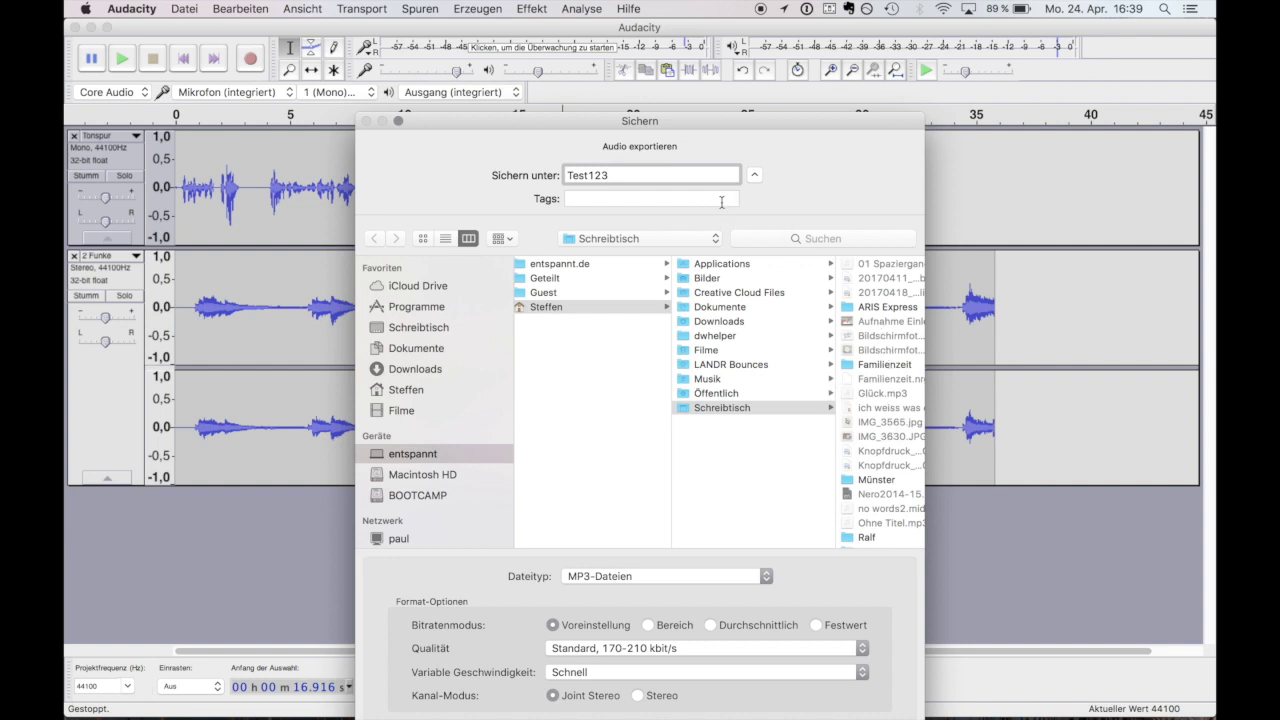
click(756, 177)
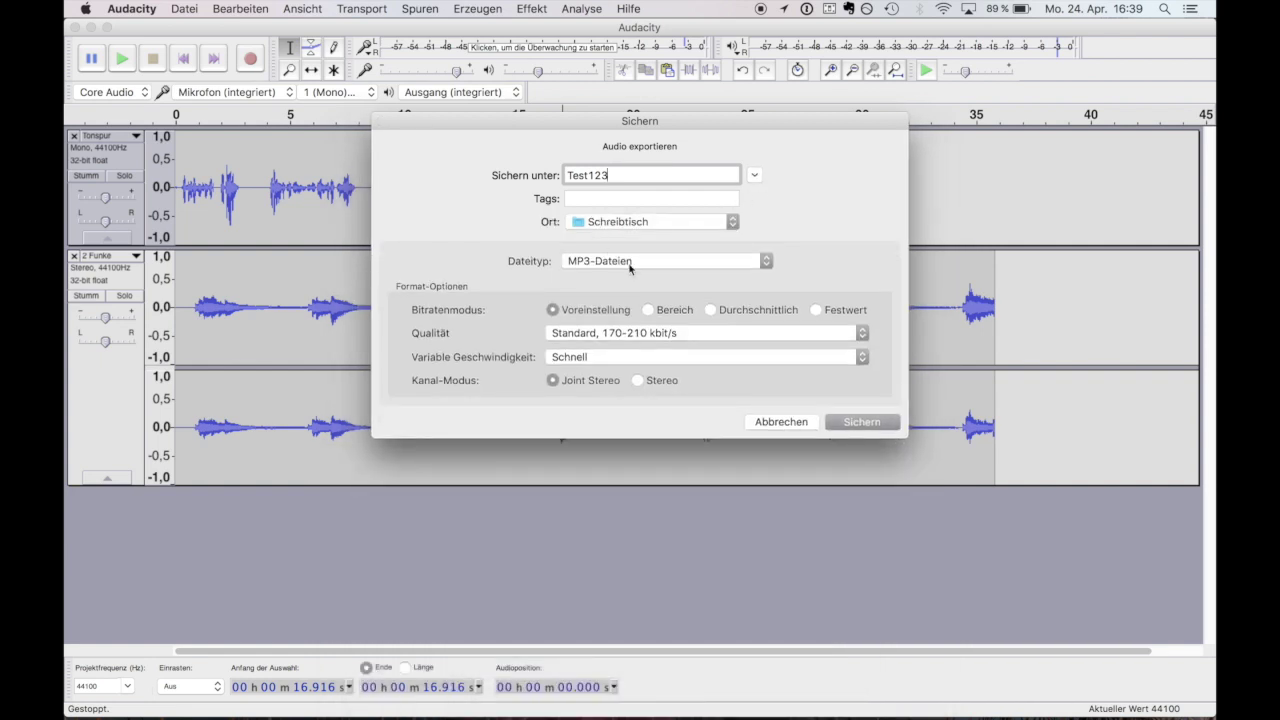
Keep the MP3 quality at Standard, 170-210 kbit/s, save the export and accept mixing down to two stereo channels.
click(586, 334)
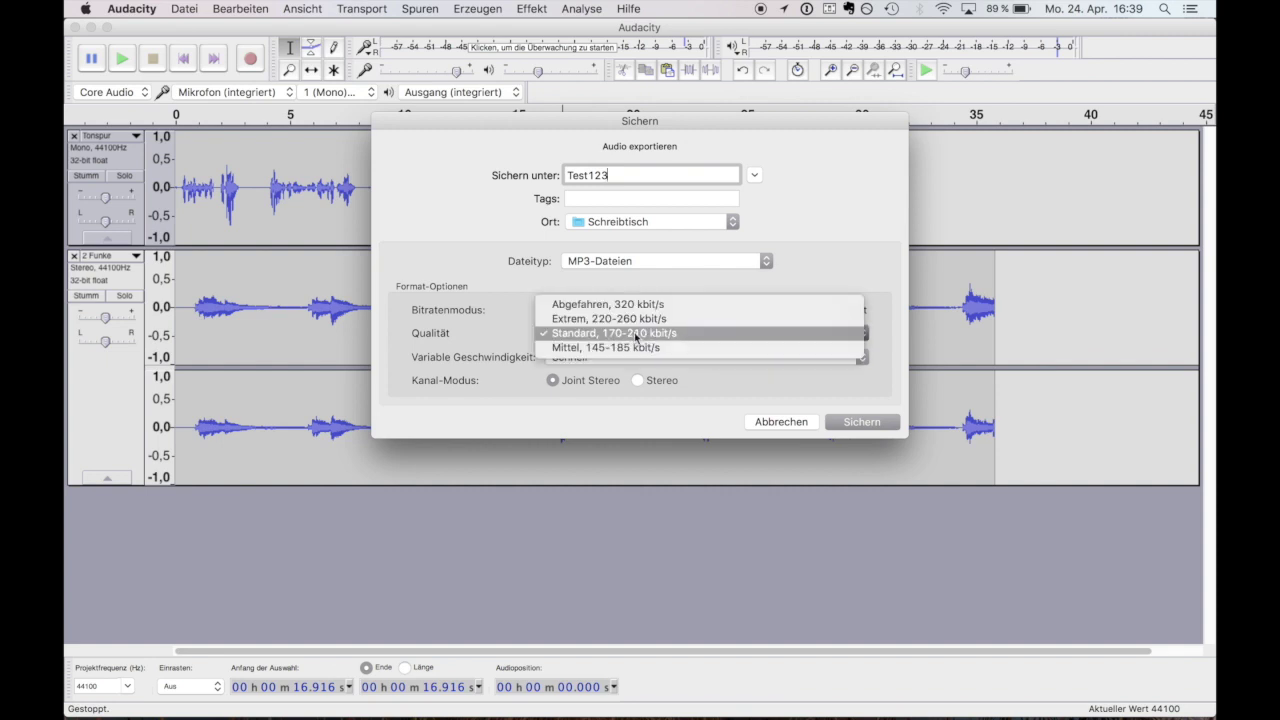
click(599, 333)
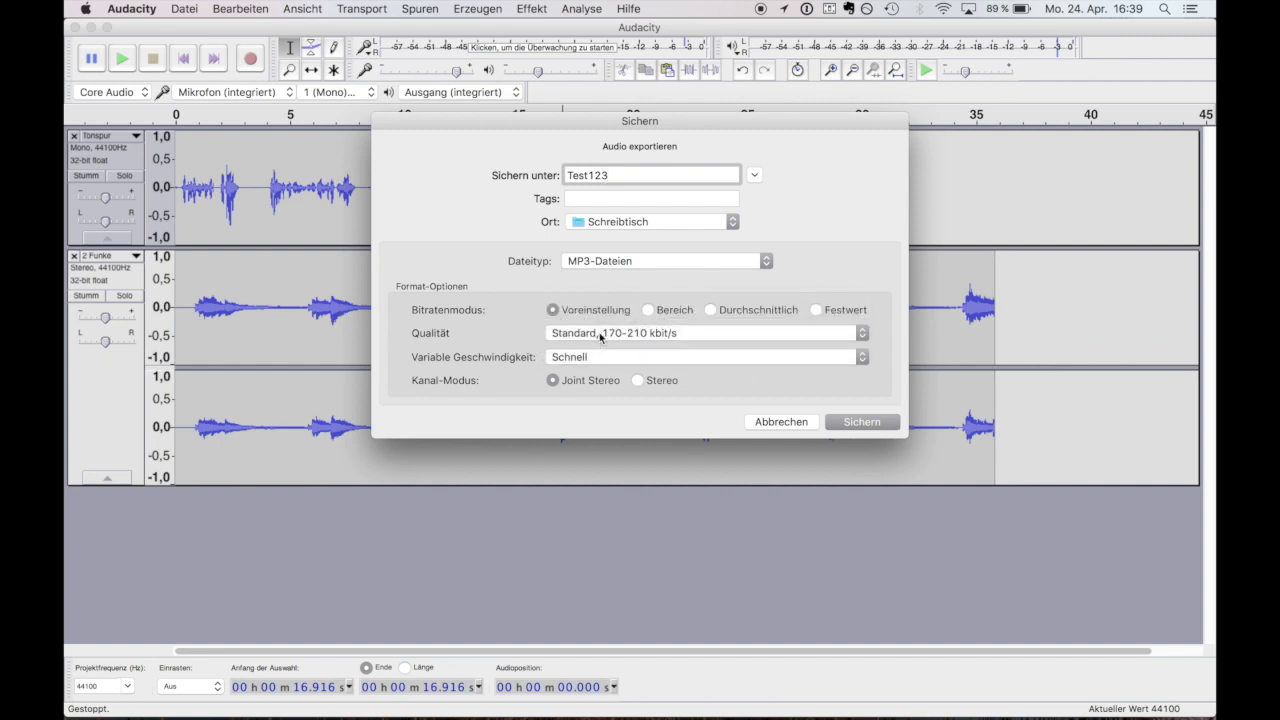
click(855, 422)
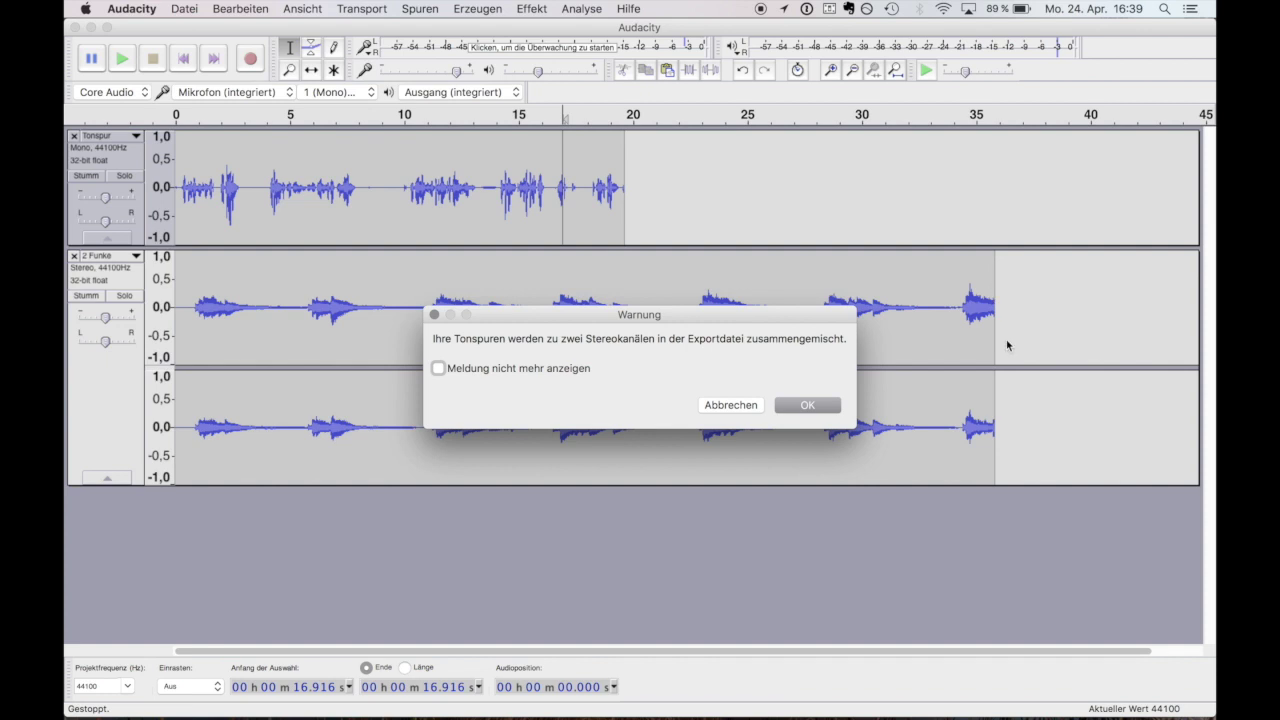
click(813, 410)
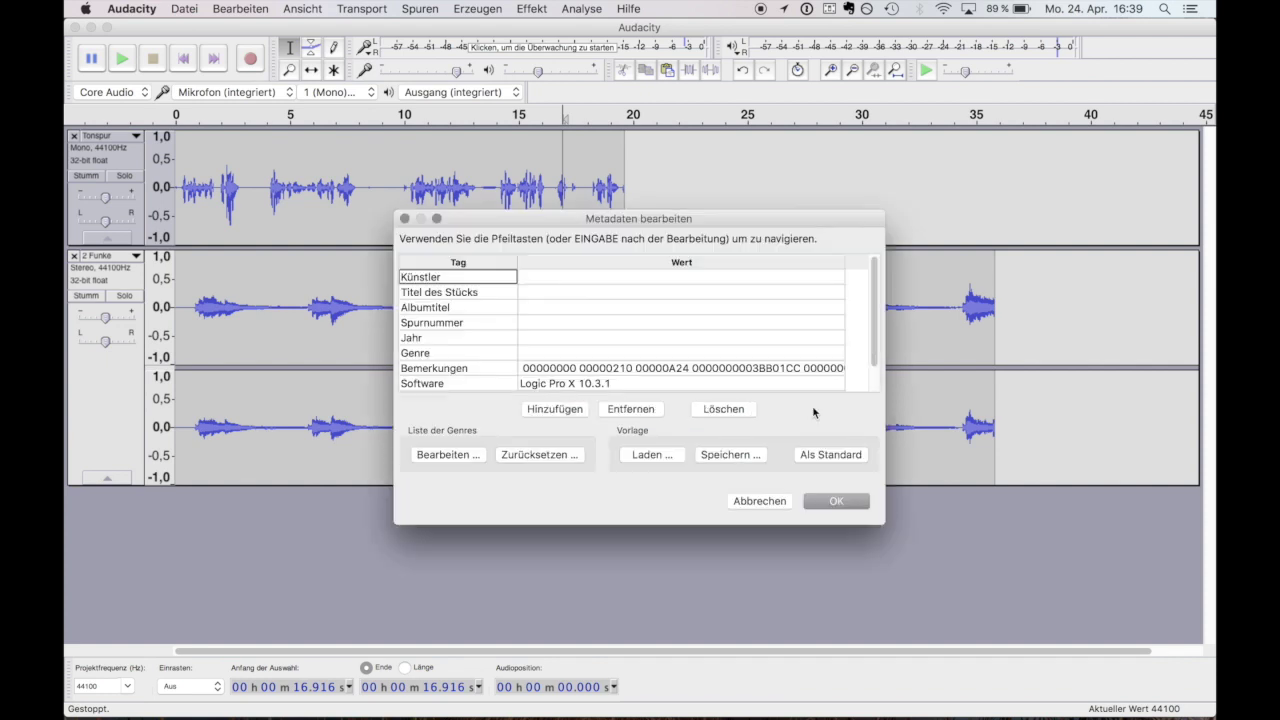
Clear the Bemerkungen metadata value and enter the artist's name as Künstler.
click(667, 370)
click(667, 370)
key(BackSpace)
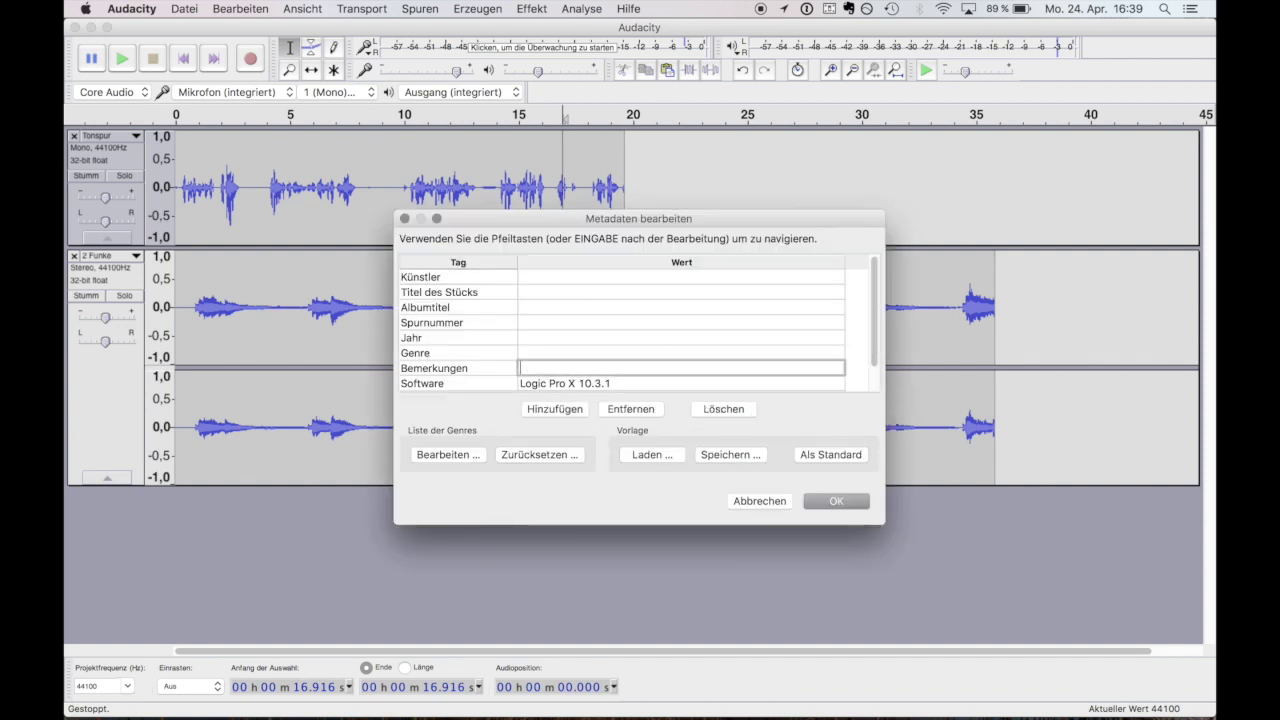
click(594, 278)
text(Steffen Grell)
key(Return)
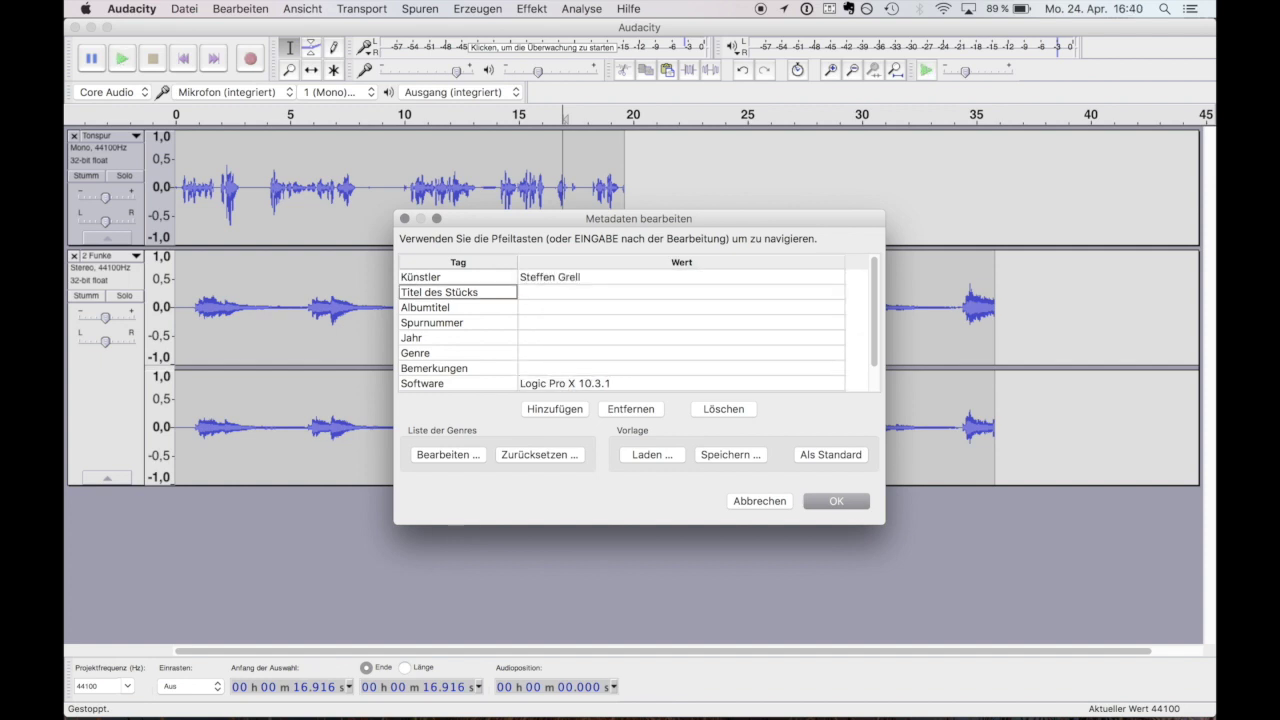
Set the Albumtitel metadata to 1 and the Genre to Meditations-Test.
click(556, 310)
text(1)
click(561, 354)
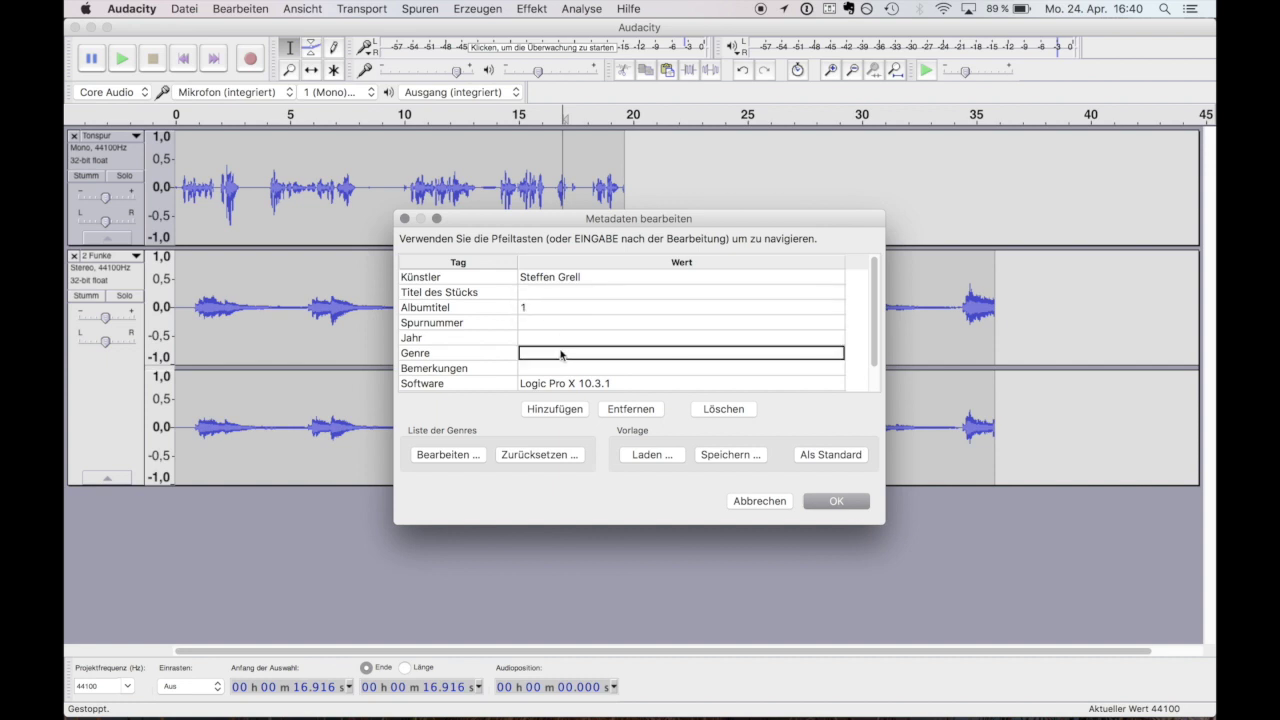
text(e)
key(BackSpace)
text(Meditations-Test)
Set the Software metadata to Audacity and confirm the metadata to run the MP3 export.
click(639, 384)
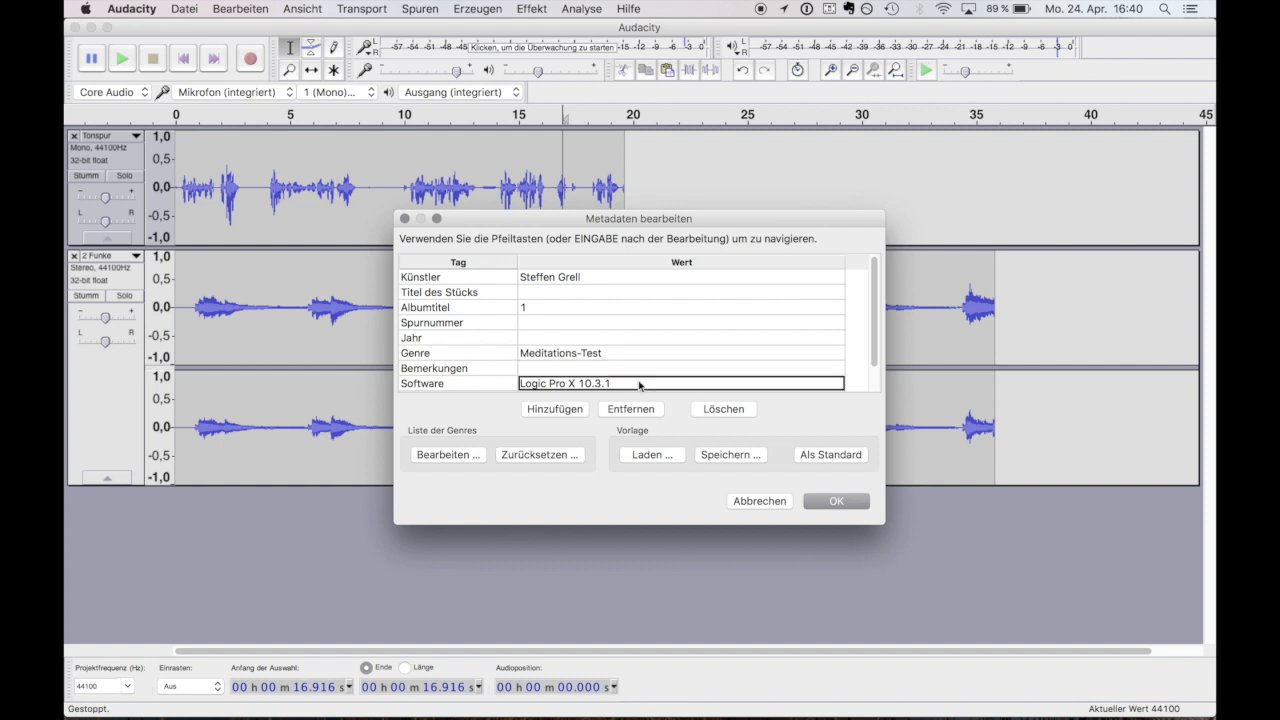
text(acity)
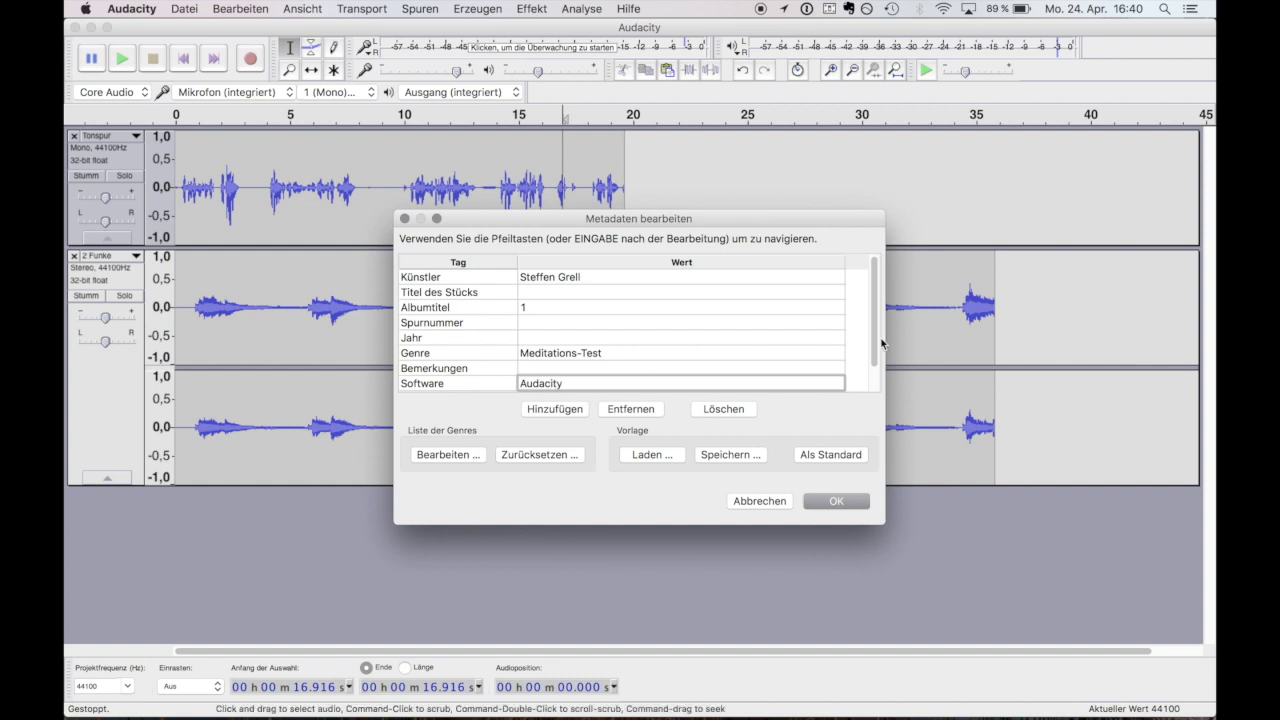
scroll(881, 344, down, 2)
scroll(881, 344, up, 2)
click(851, 504)
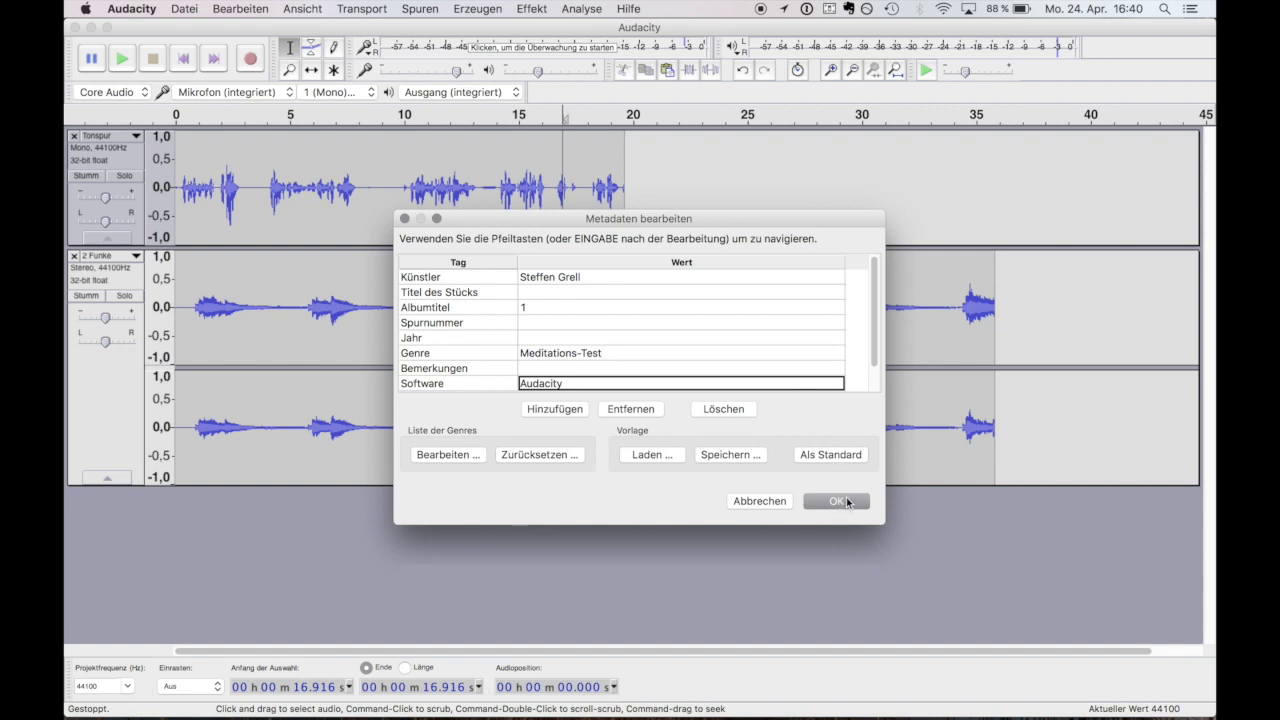
click(846, 502)
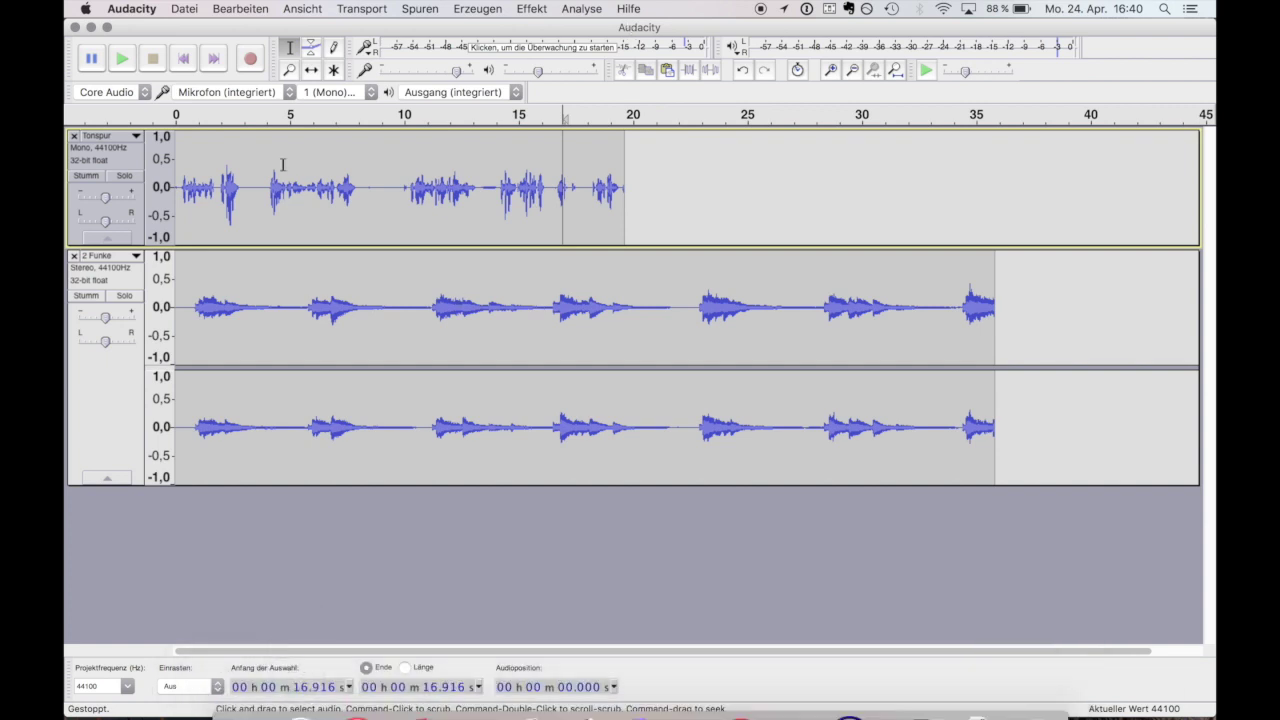
Open the LAME MP3 encoder download page from Audacity's Bibliotheken preferences.
click(131, 8)
click(170, 51)
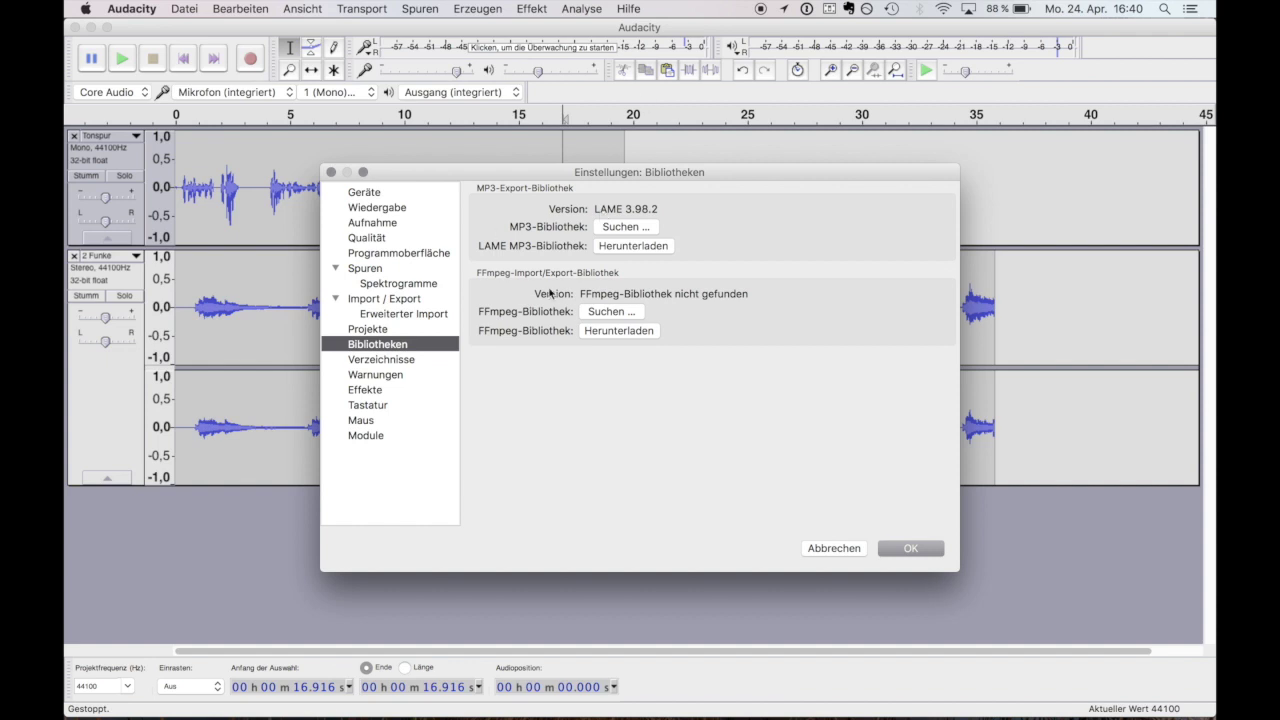
click(617, 246)
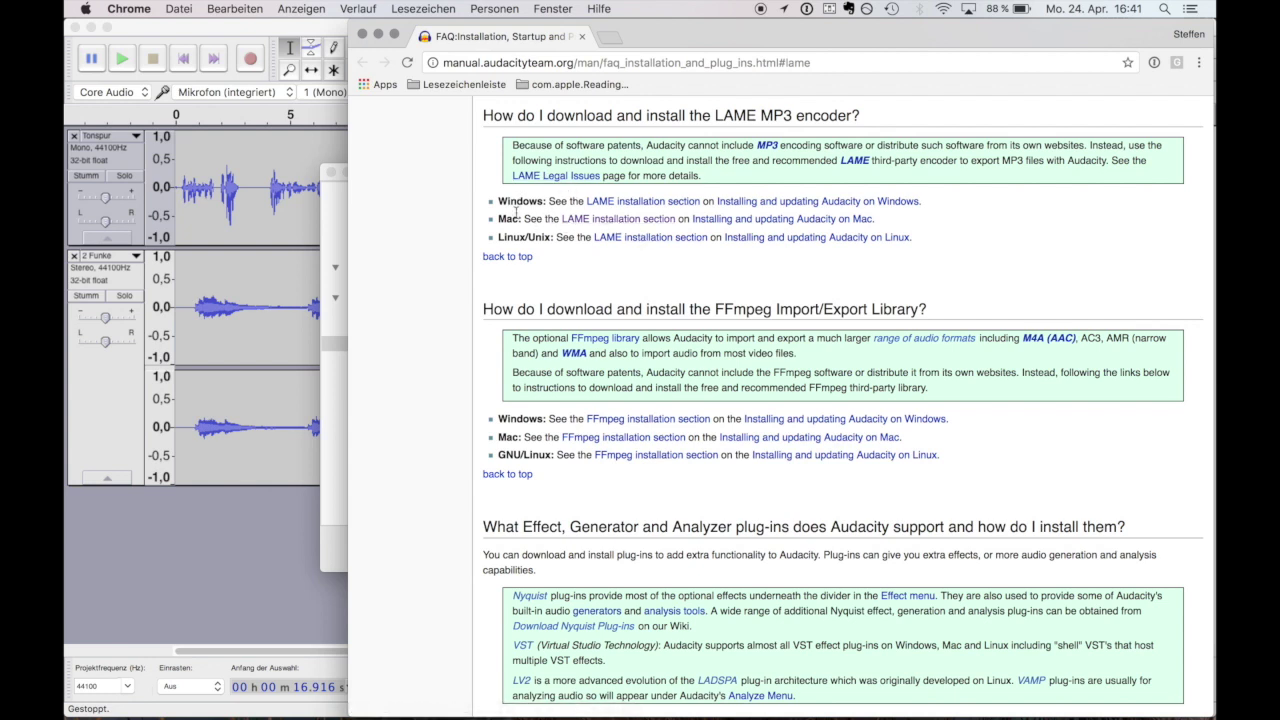
Follow the Mac LAME installation instructions to the external download page, and download and unpack Lame_Library_v3.99.5_for_Audacity_on_macOS.zip.
click(598, 220)
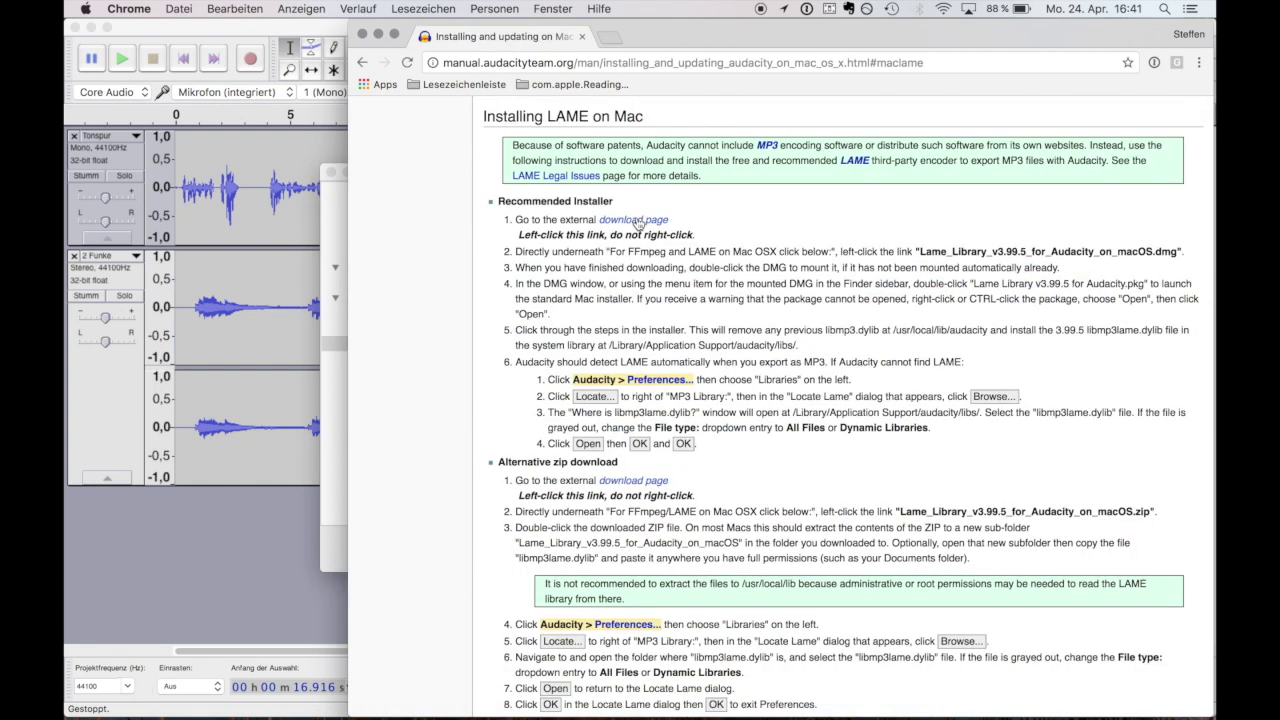
click(629, 221)
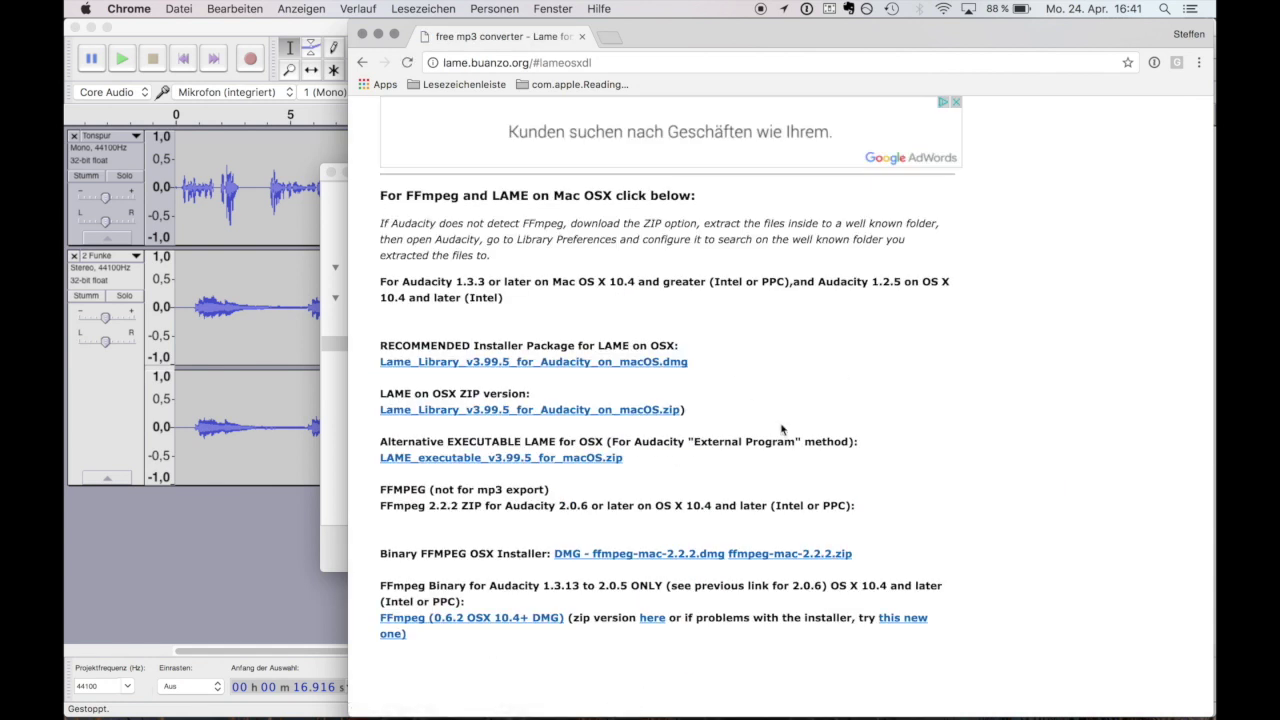
click(648, 364)
click(606, 412)
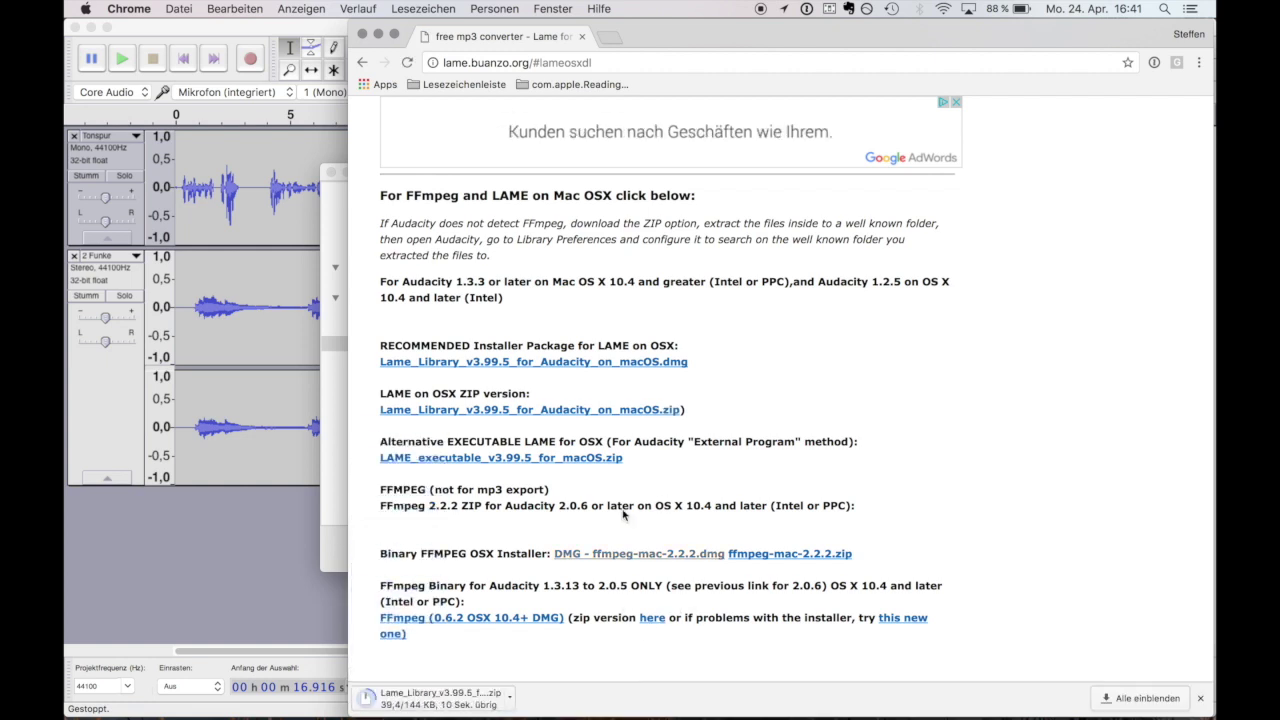
click(437, 704)
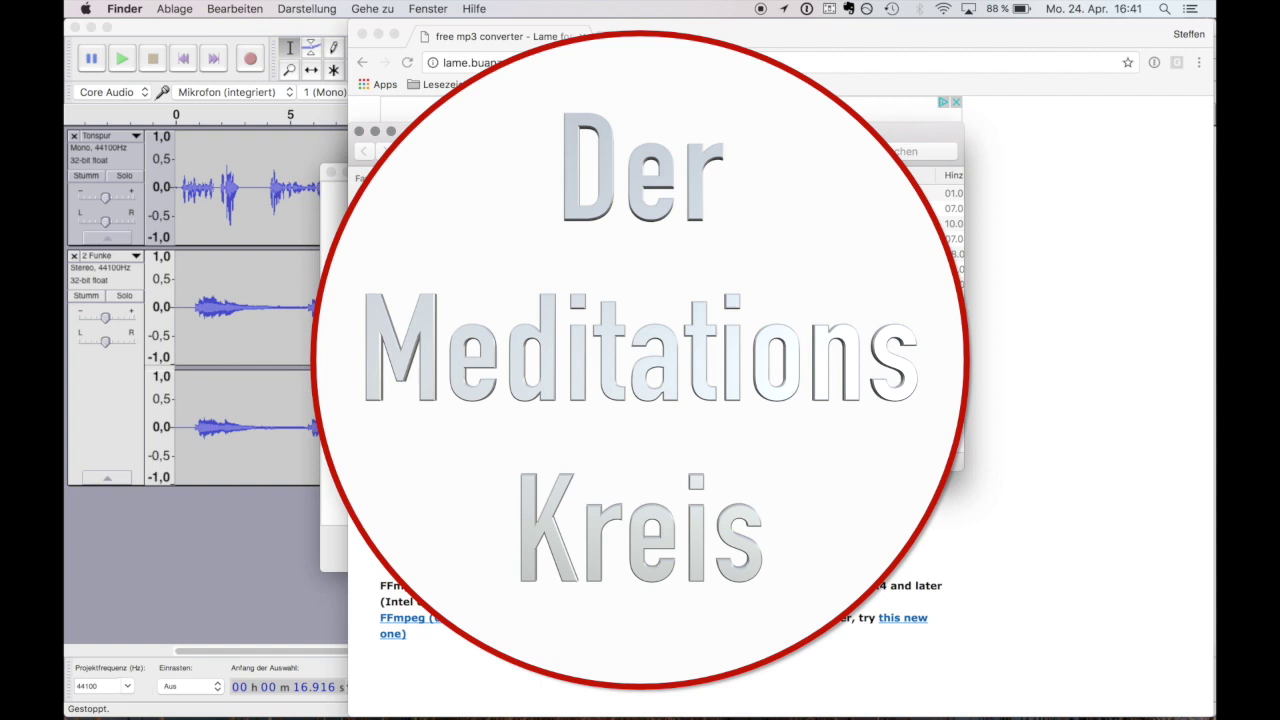
key(super+w)
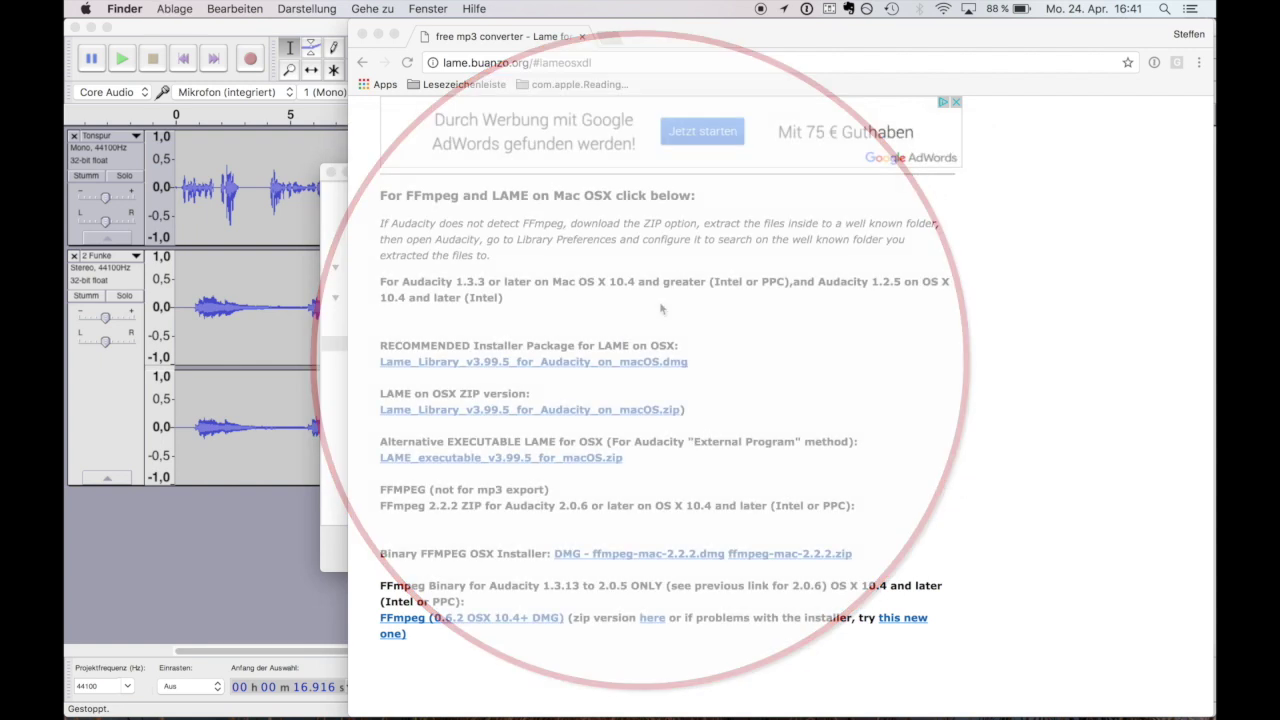
Search the Mac for lame, open the unpacked Lame_Library_v3.99.5_for_Audacity_on_macOS folder and select libmp3lame.dylib.
key(super+space)
text(audaci)
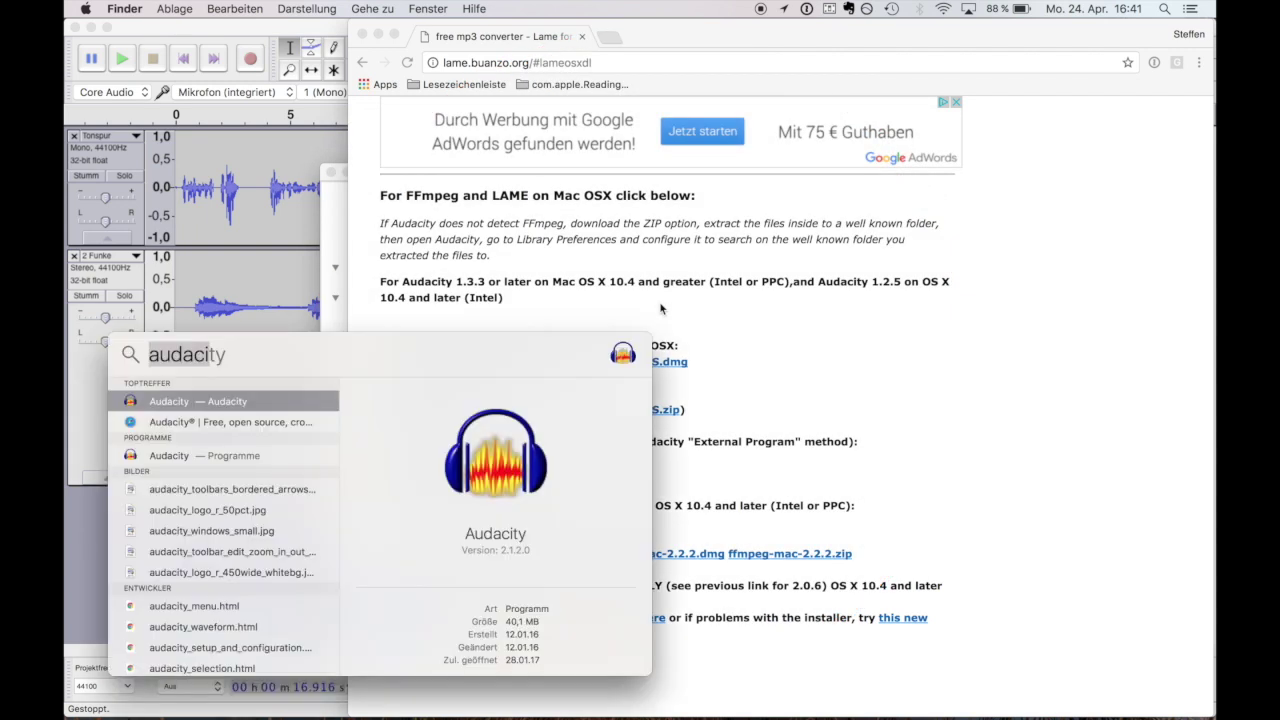
key(super+a)
text(lame)
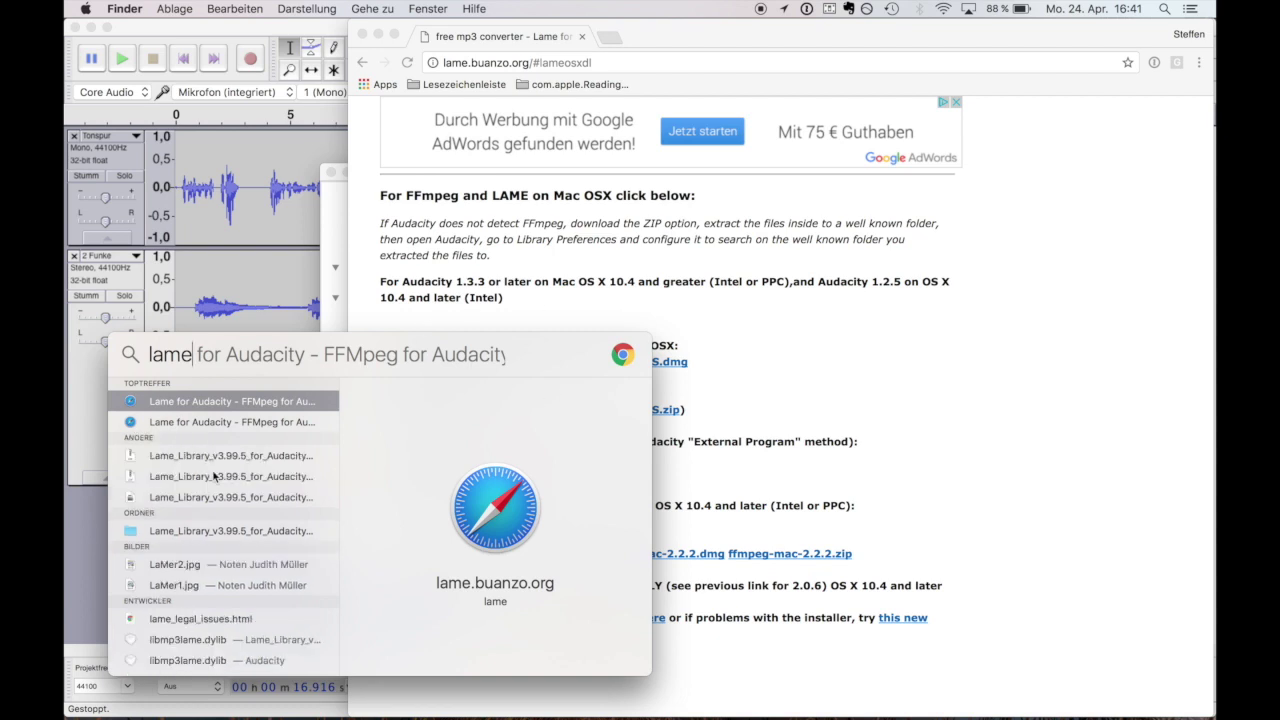
key(Down)
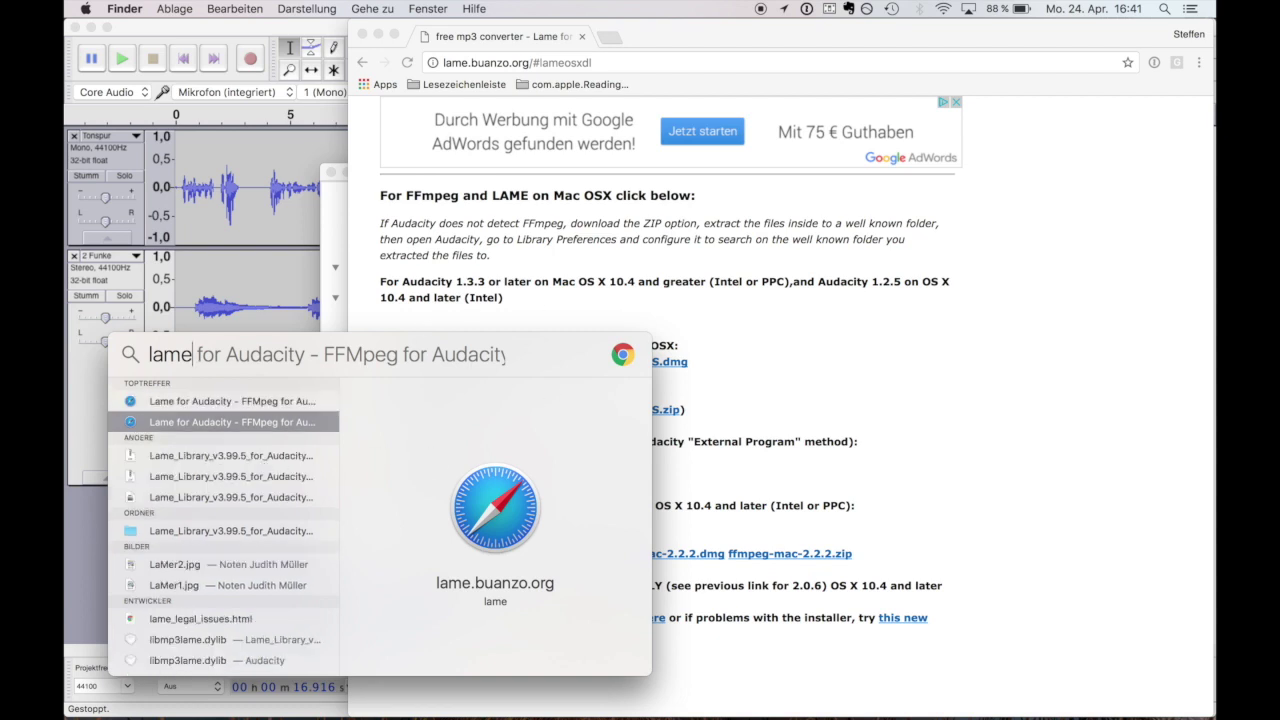
key(Down)
key(Down)
key(Down)
key(Down)
key(Return)
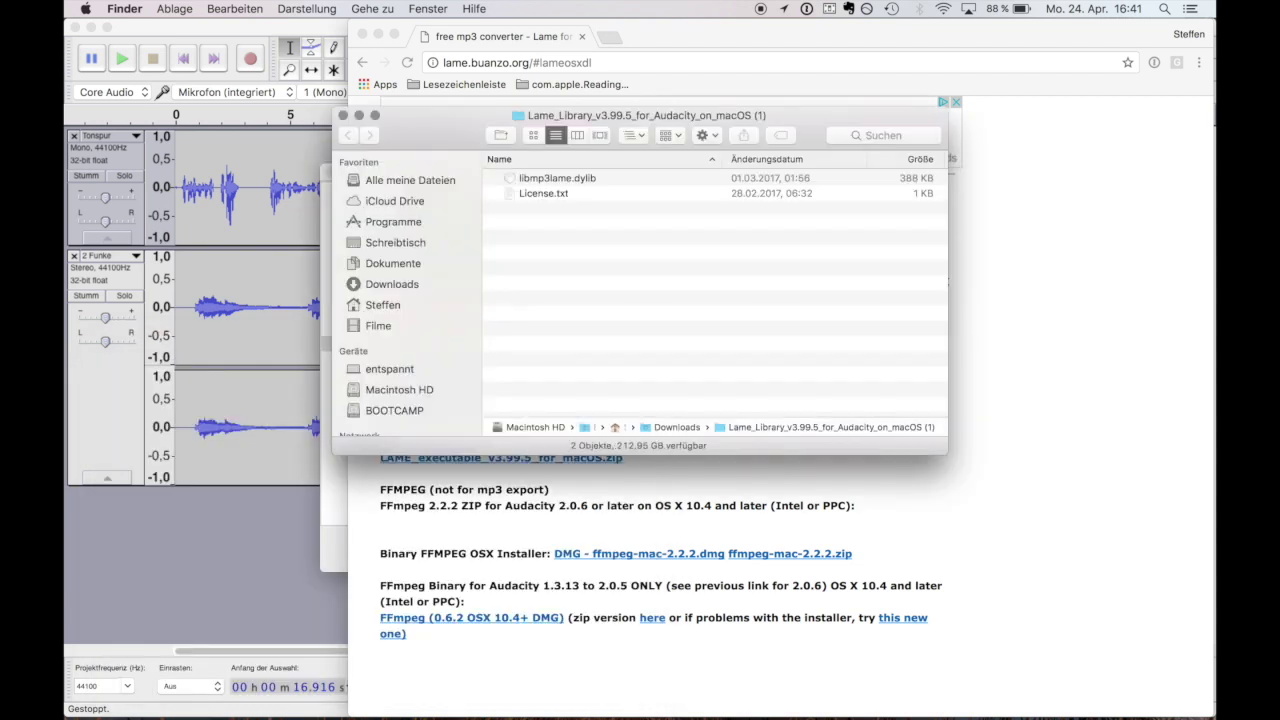
drag(413, 130, 615, 128)
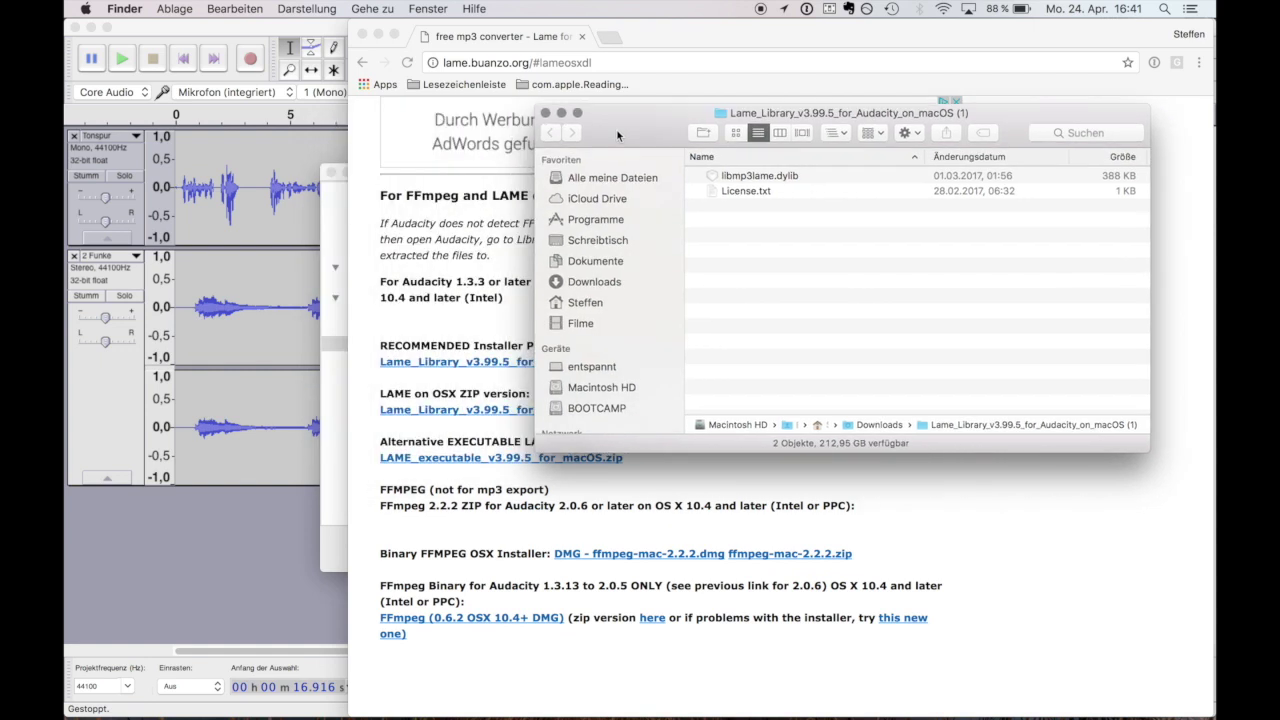
click(780, 179)
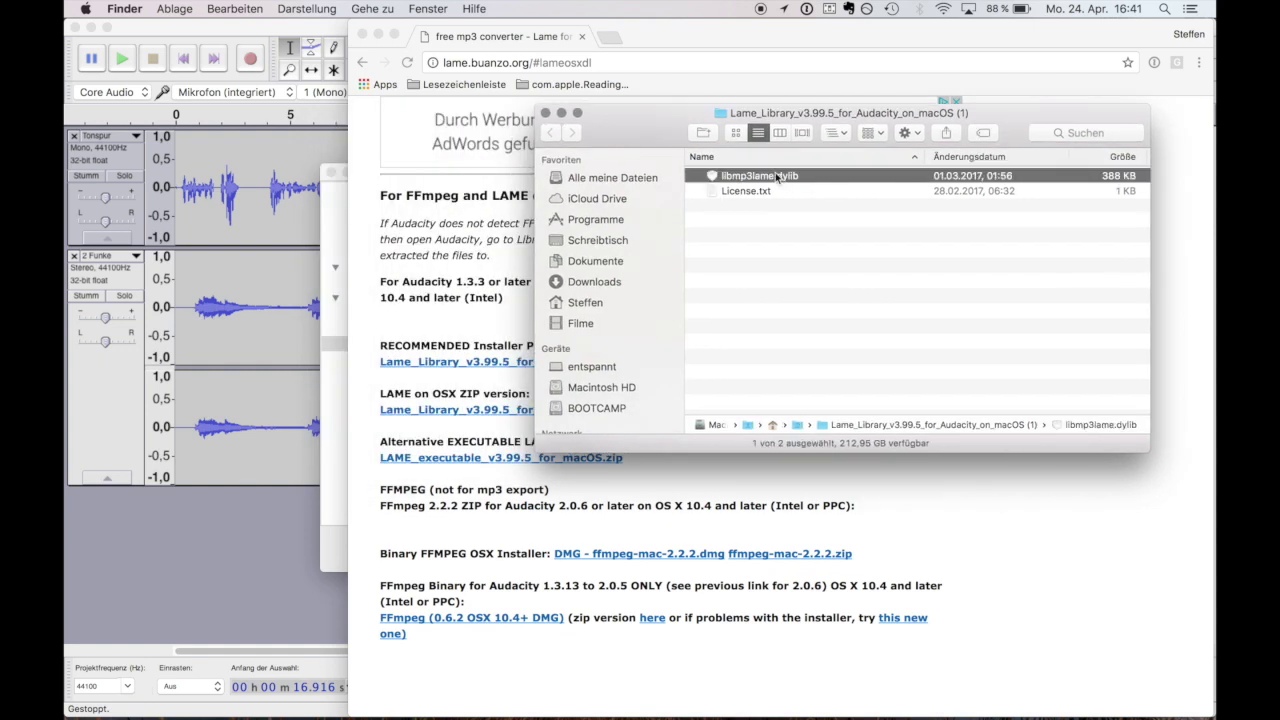
Switch to Audacity's Bibliotheken preferences, confirm /Applications/Audacity/libmp3lame.dylib as the MP3 library location and cancel out of the preferences.
click(345, 376)
click(405, 347)
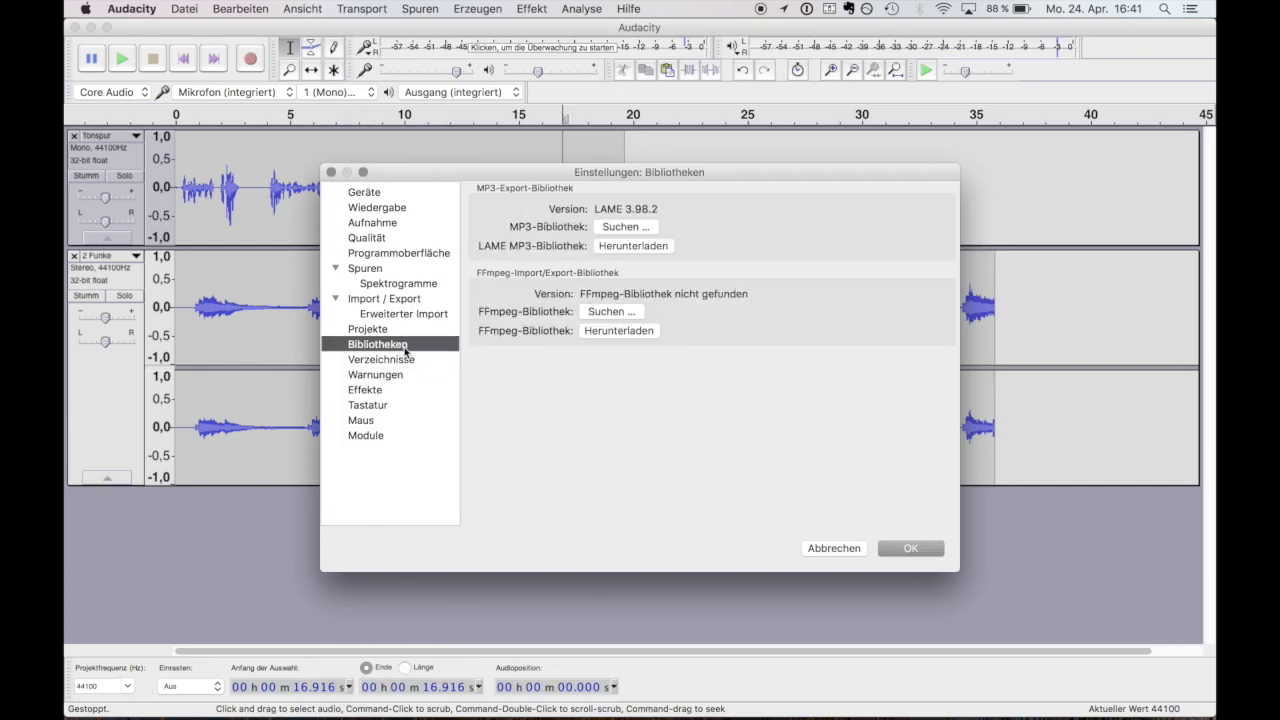
click(627, 229)
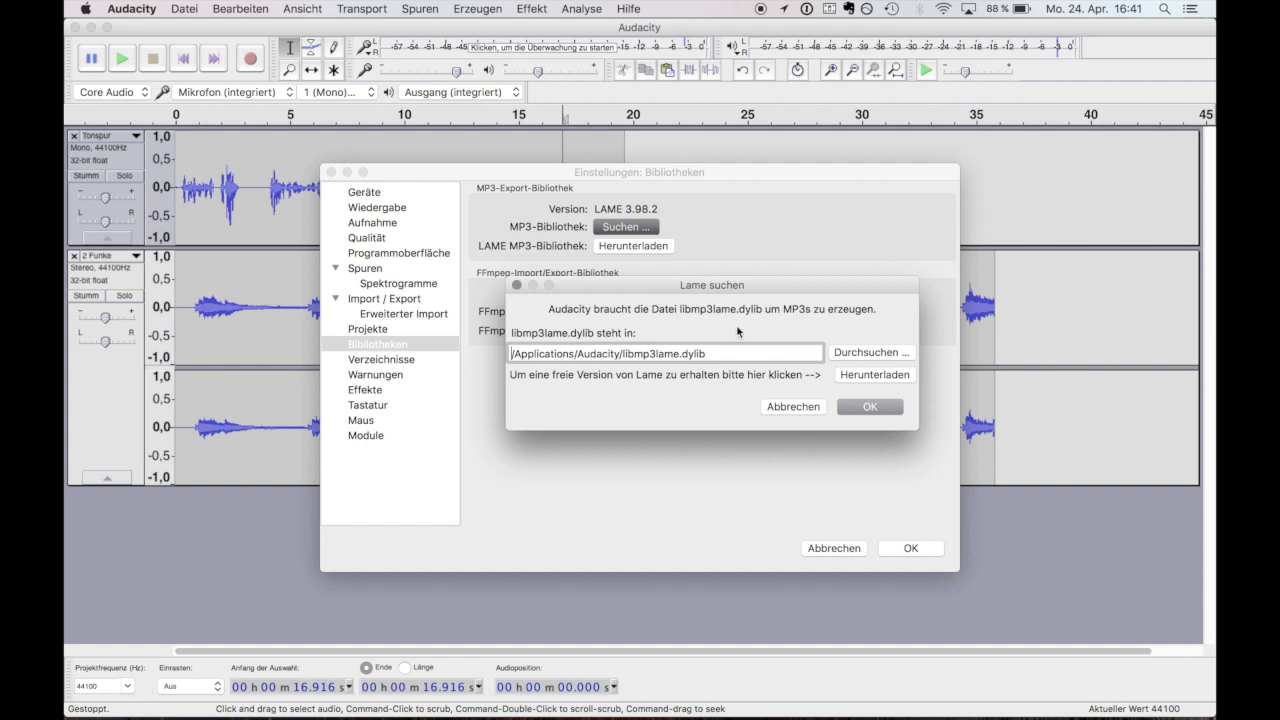
click(870, 356)
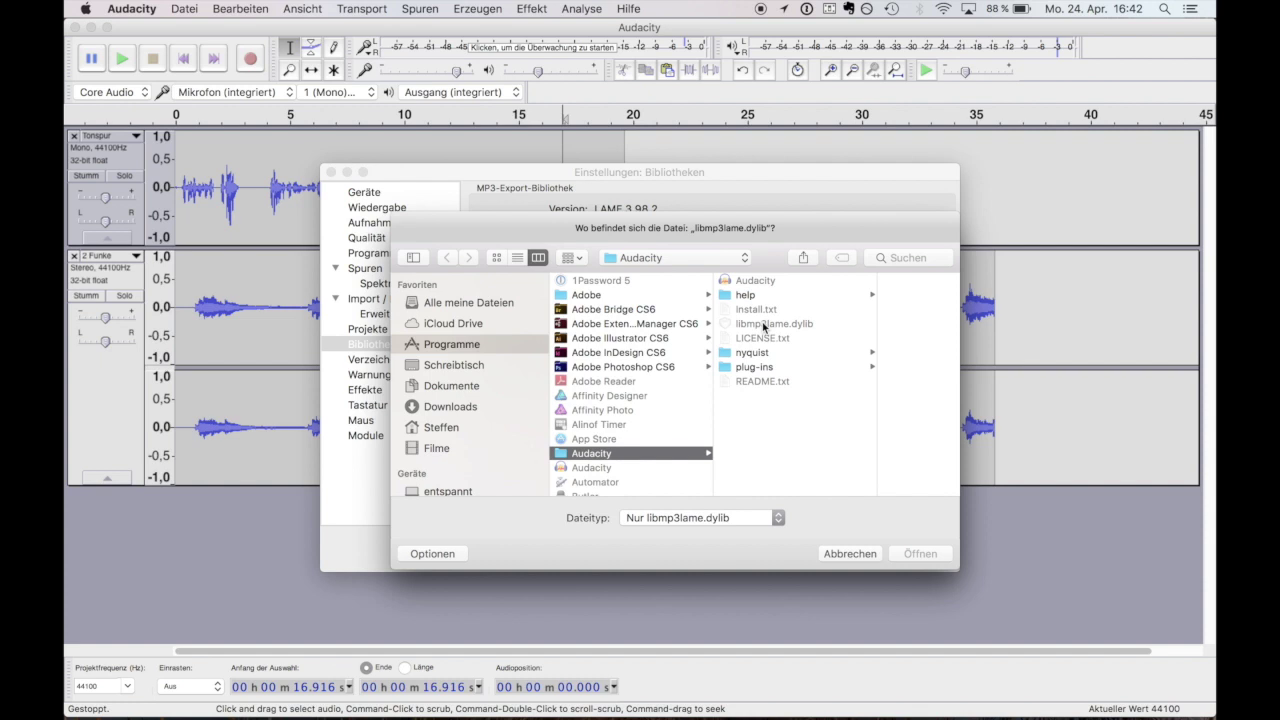
click(850, 553)
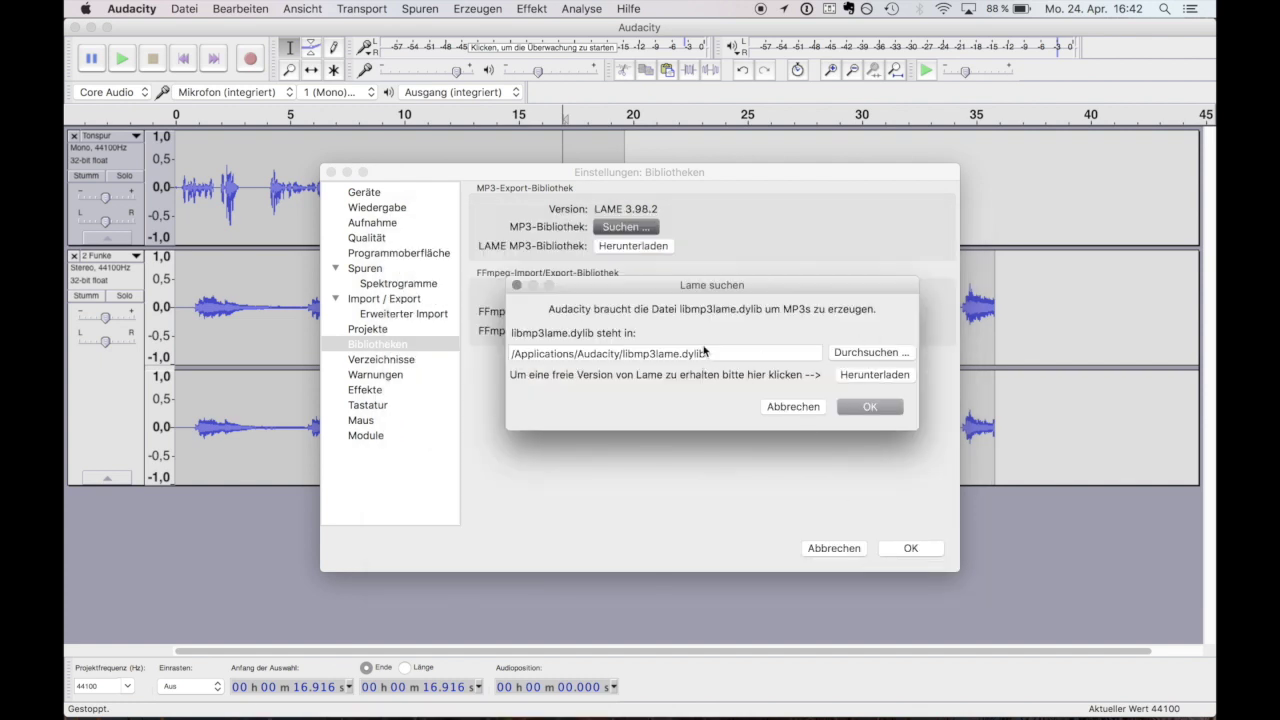
click(880, 408)
click(836, 549)
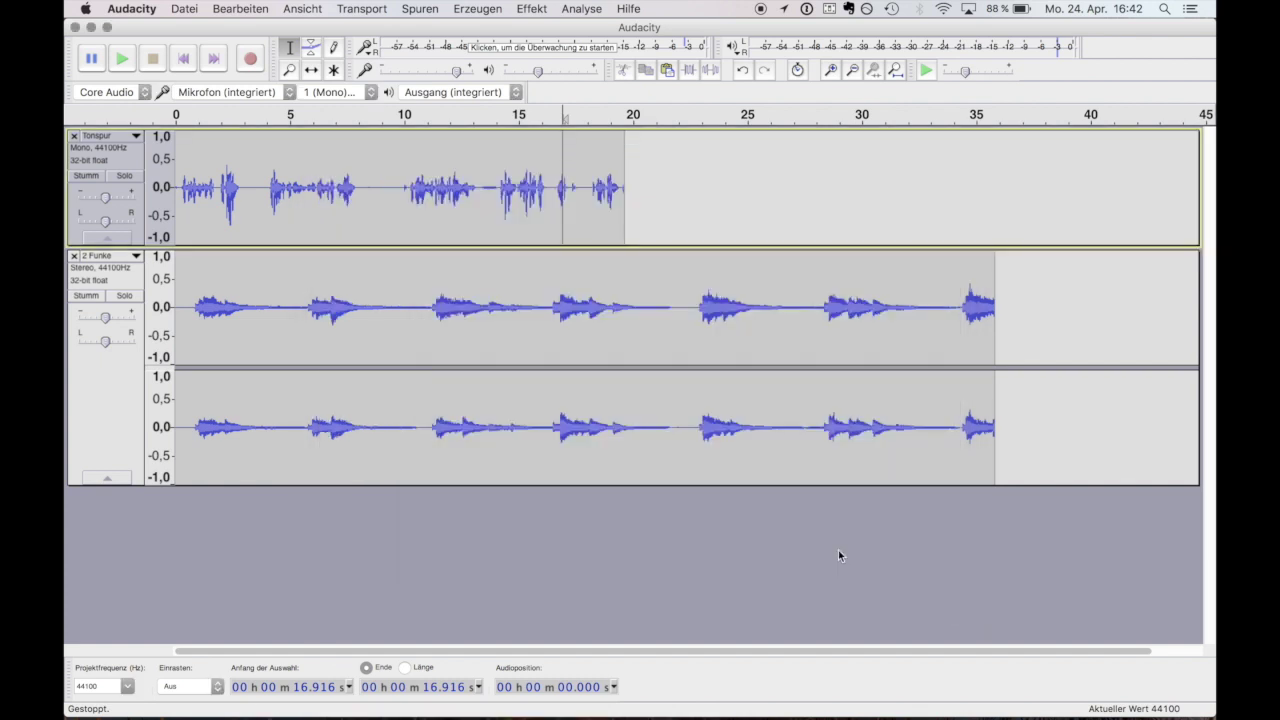